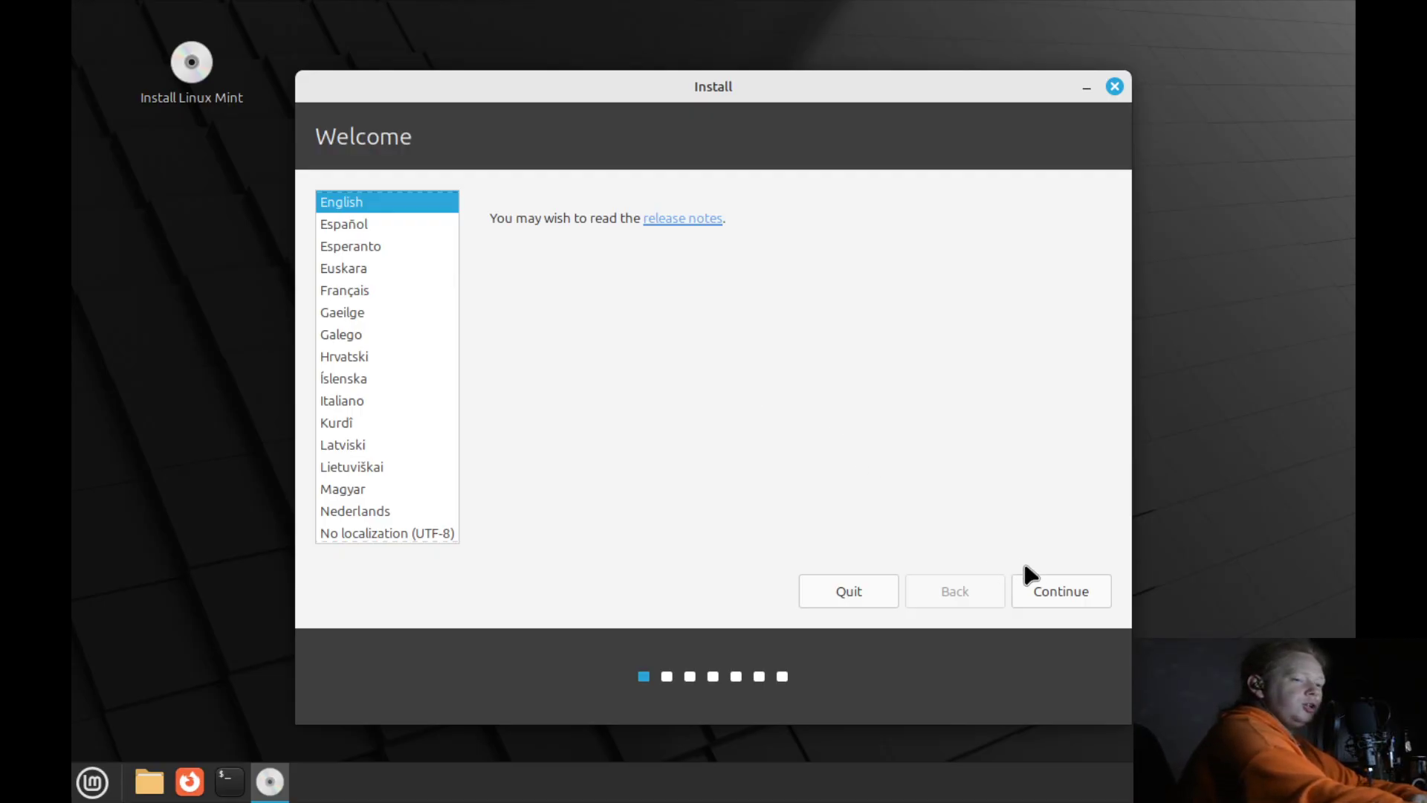
Choose English (UK) as the keyboard layout.
{"action": "left_click", "coordinate": [1036, 576]}
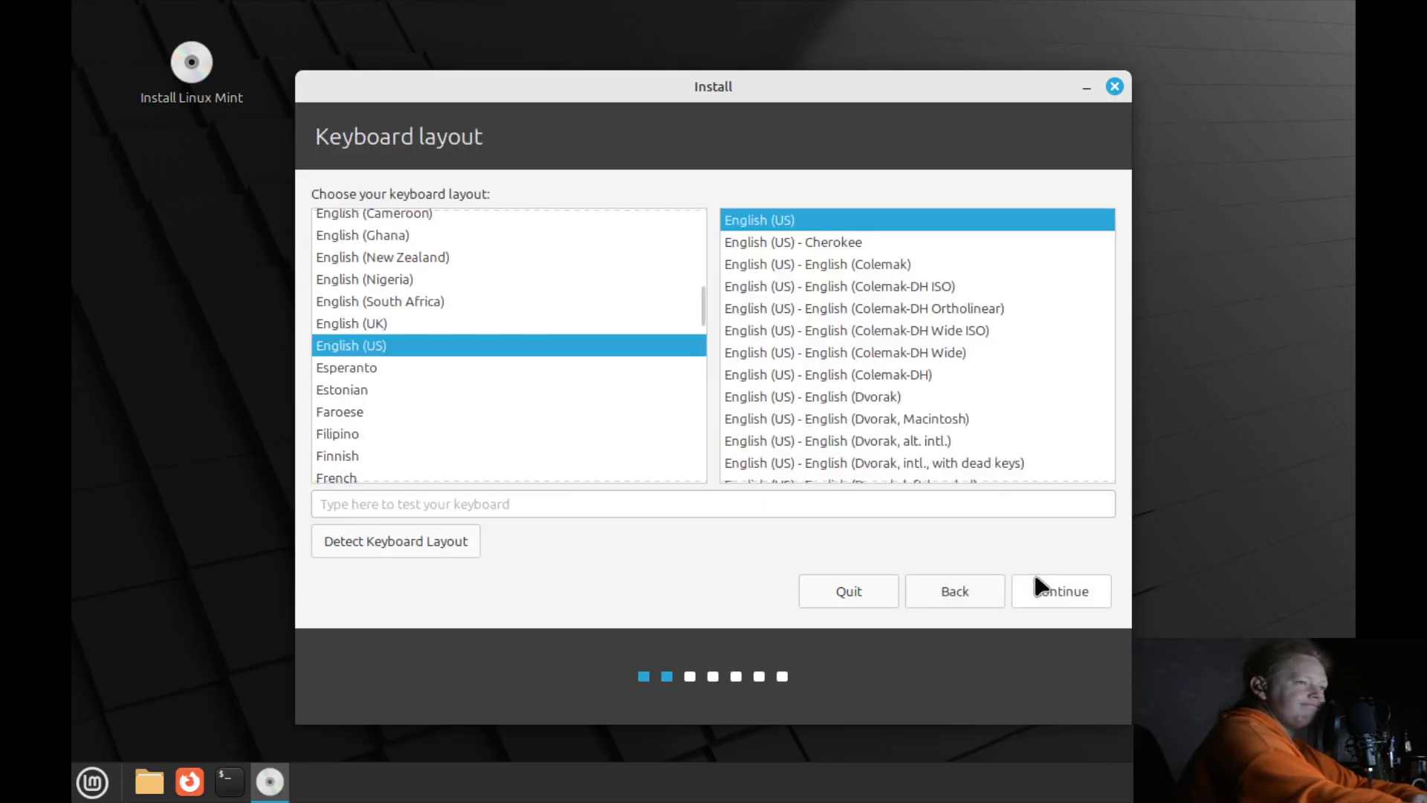
{"action": "left_click", "coordinate": [583, 324]}
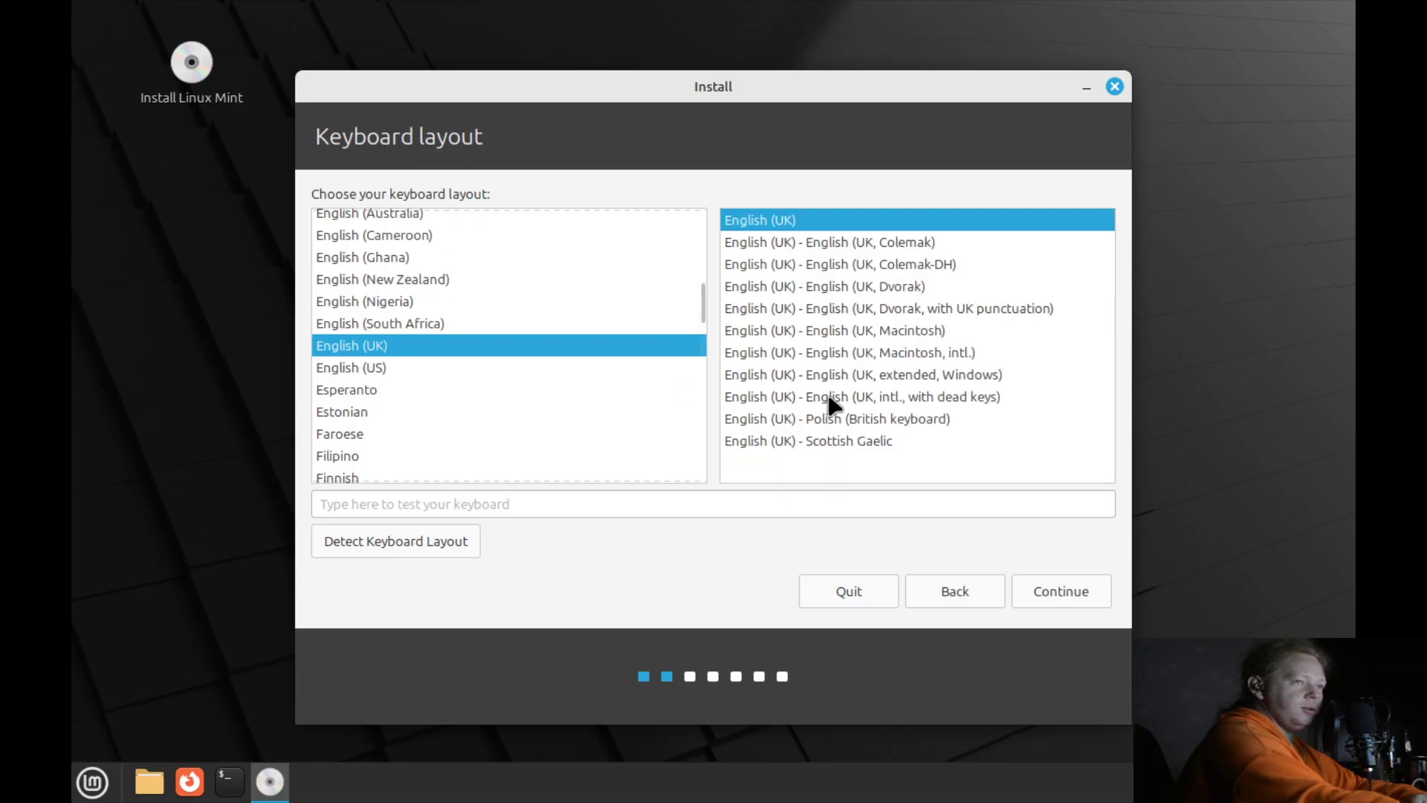
{"action": "left_click", "coordinate": [1050, 595]}
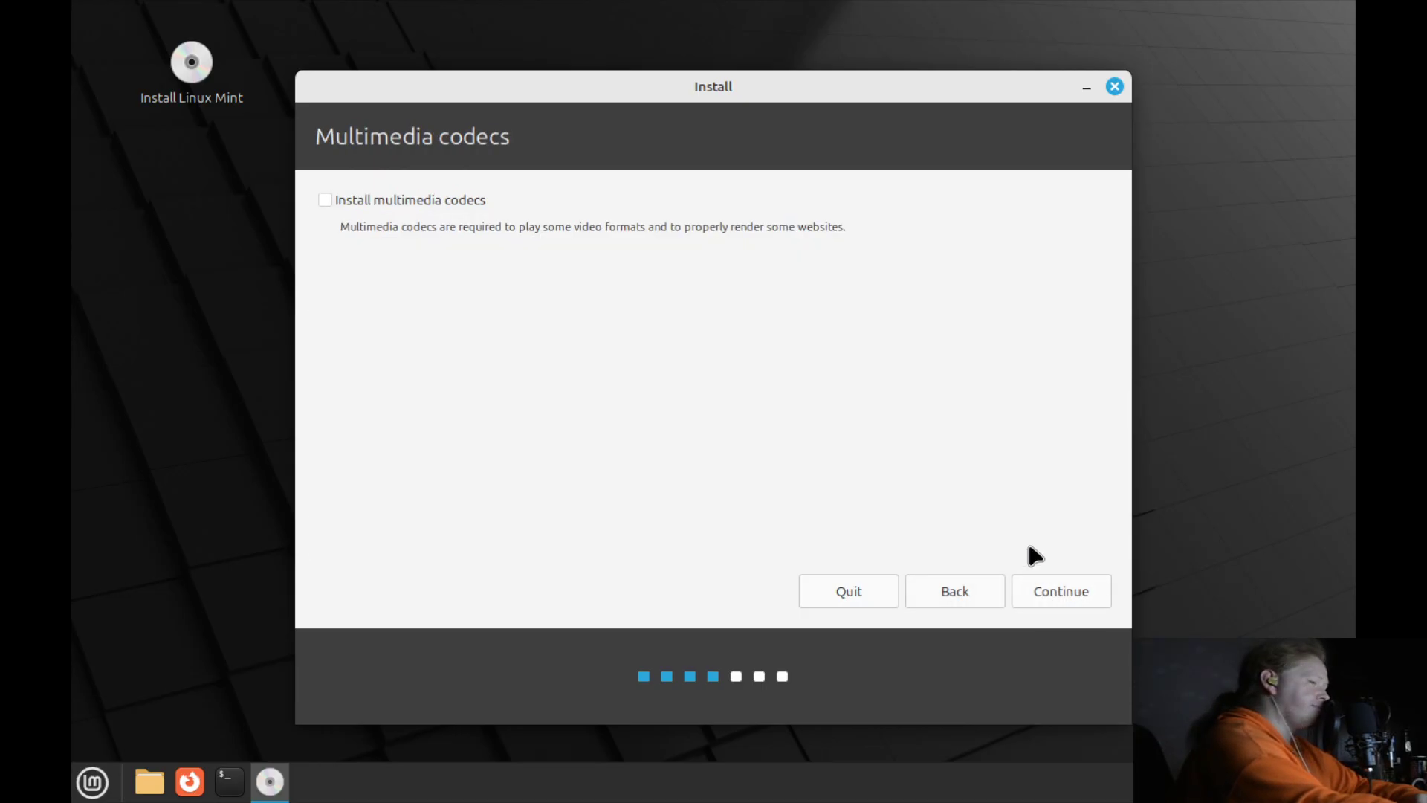
Skip multimedia codecs and install by erasing the whole disk, confirming the partition changes.
{"action": "left_click", "coordinate": [1051, 593]}
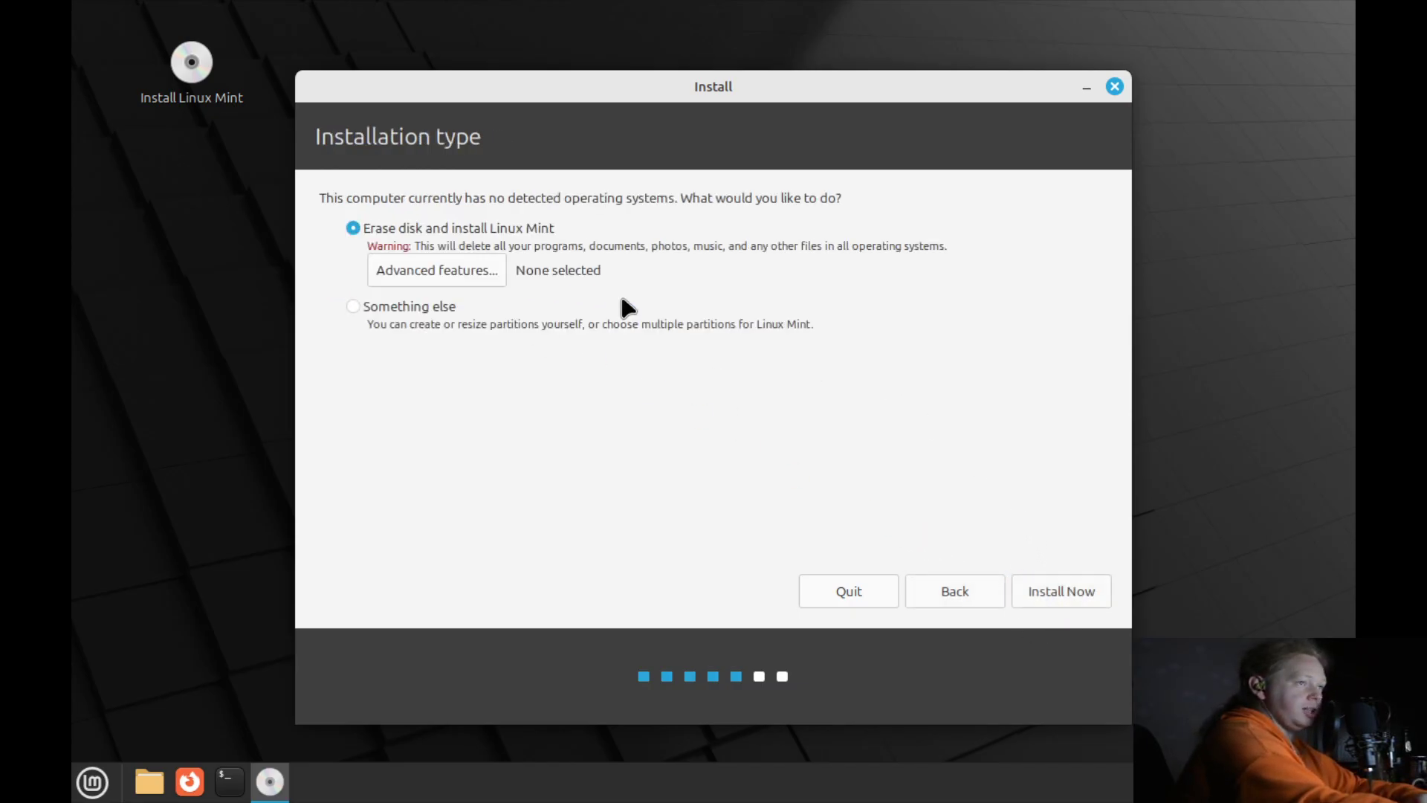
{"action": "left_click", "coordinate": [1036, 583]}
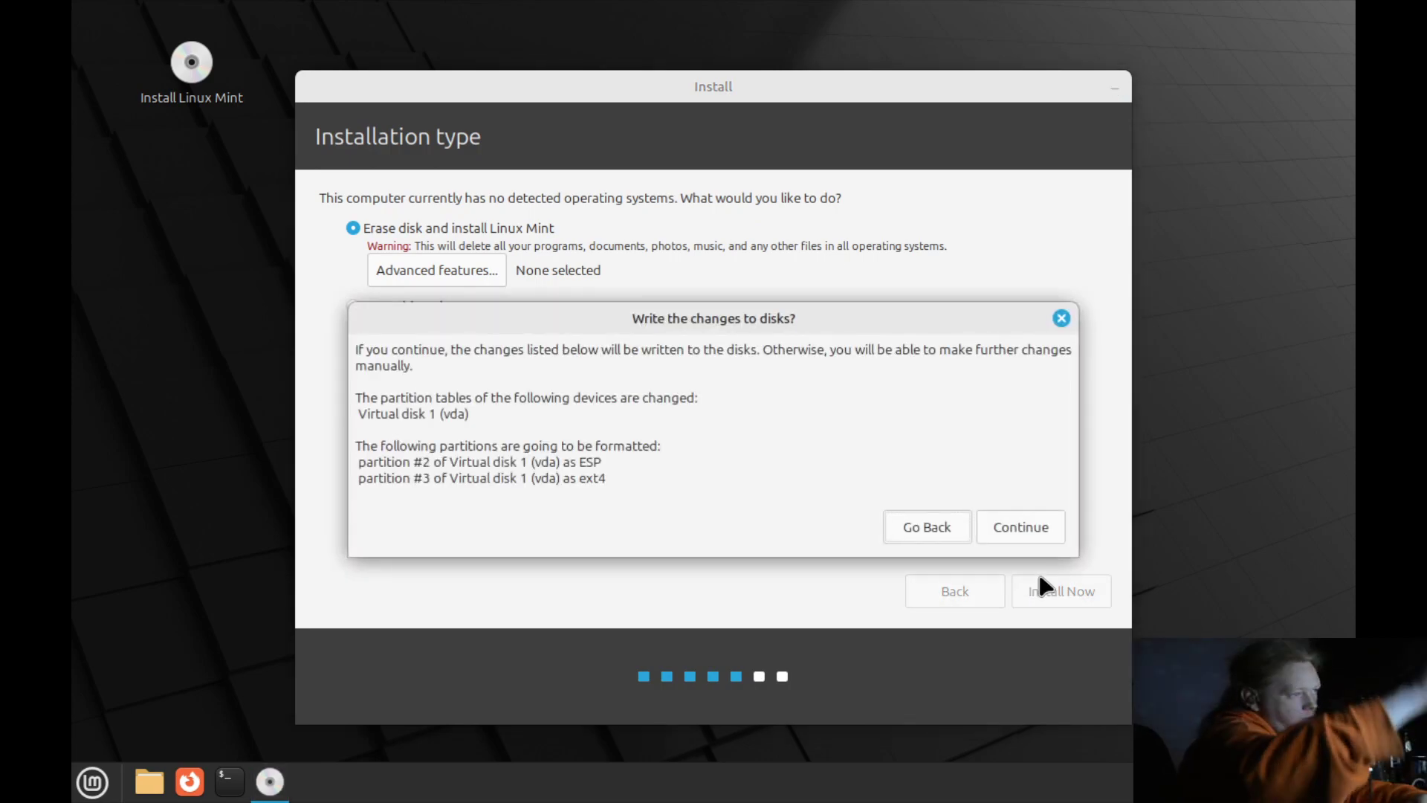
{"action": "left_click", "coordinate": [1031, 529]}
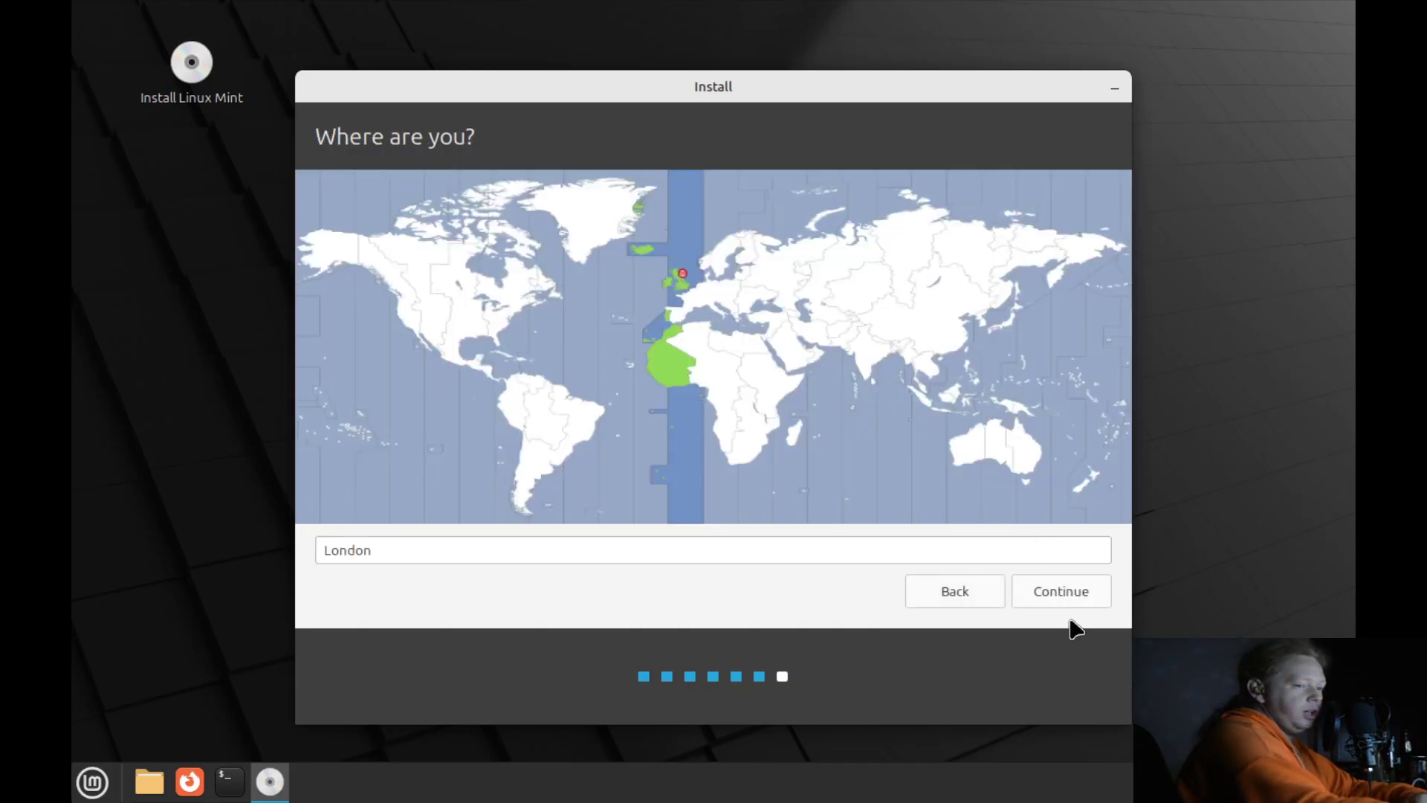
Accept the London time zone and enter mint as both user name and computer name.
{"action": "left_click", "coordinate": [1070, 594]}
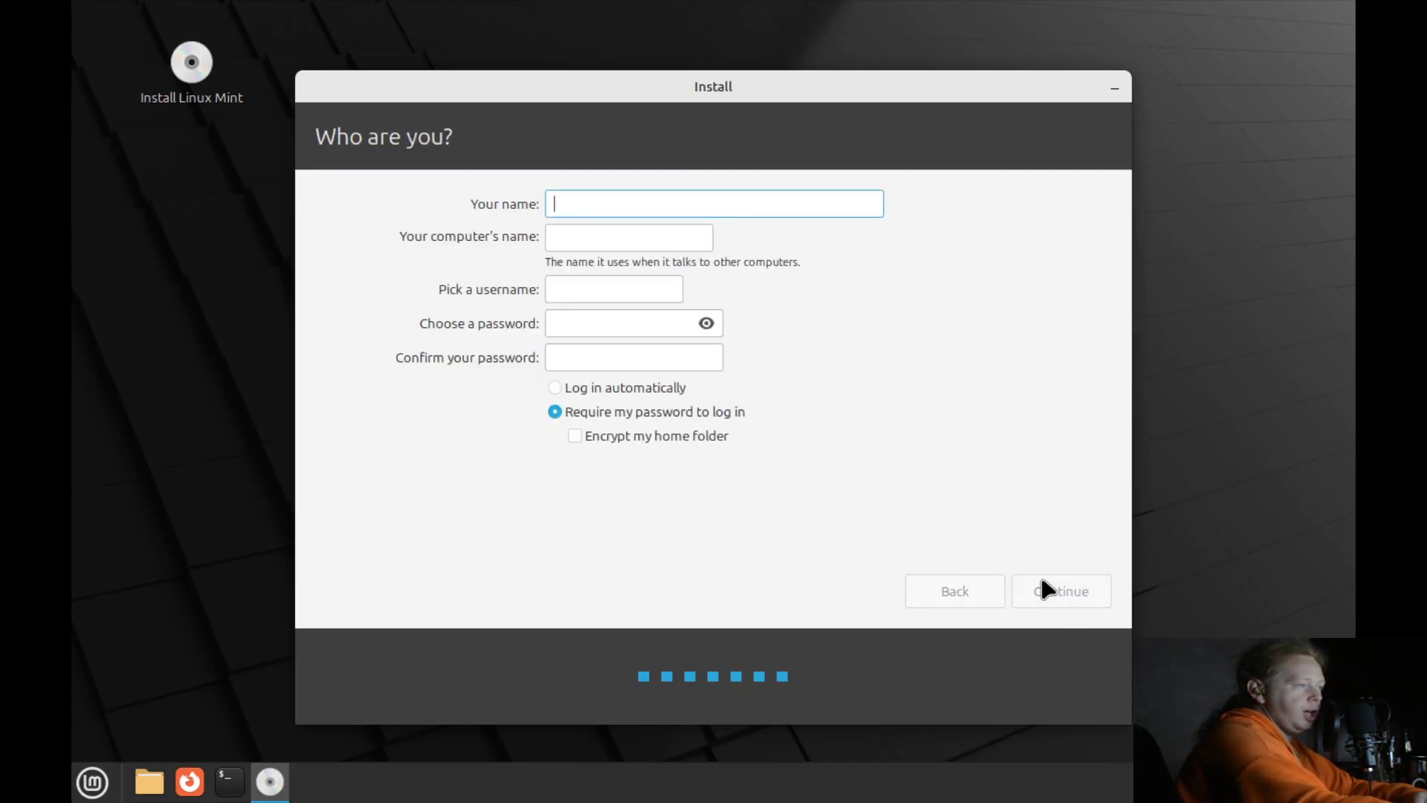
{"action": "type", "text": "mi"}
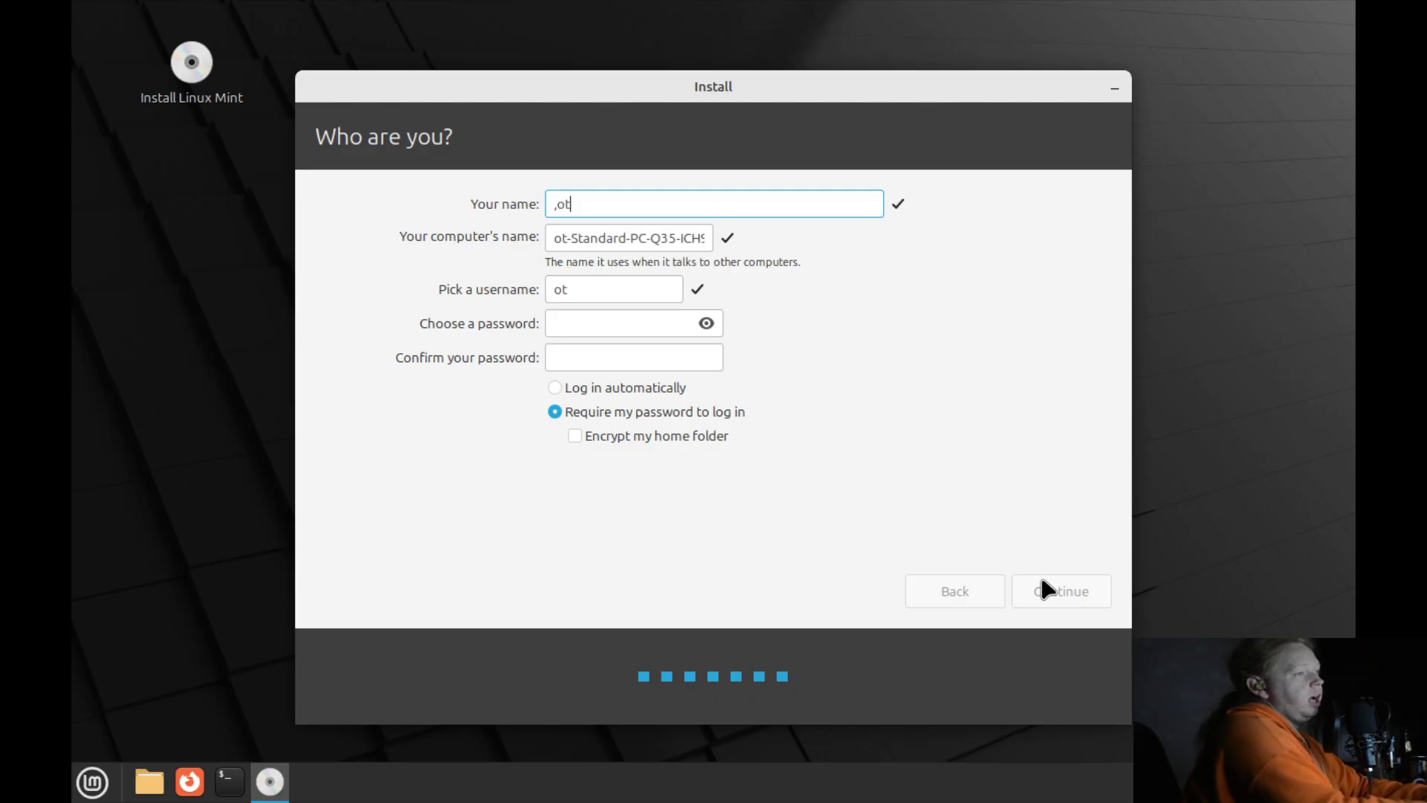
{"action": "key", "text": "BackSpace"}
{"action": "key", "text": "BackSpace"}
{"action": "type", "text": "mint"}
{"action": "key", "text": "Tab"}
{"action": "type", "text": "mint"}
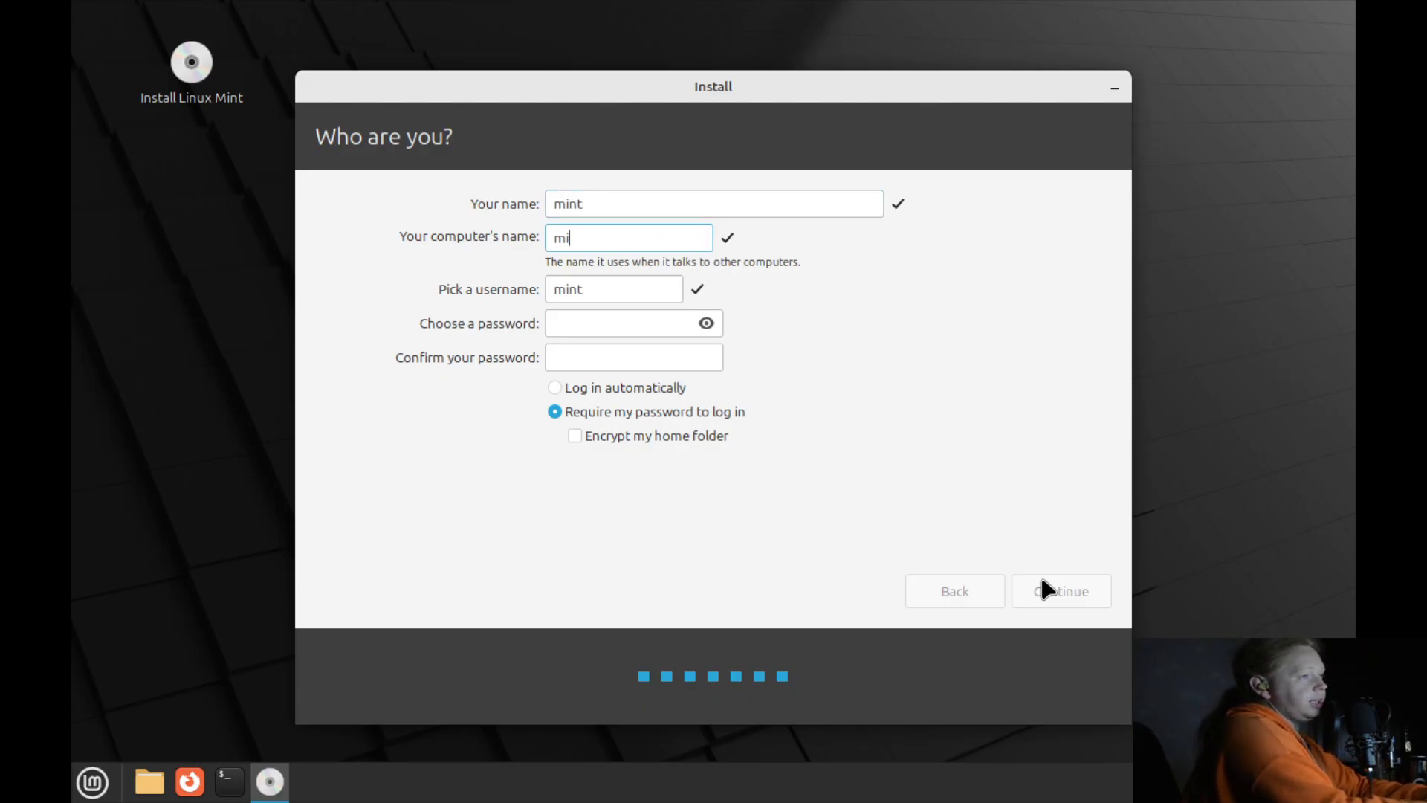
Enter and confirm the account password, enable automatic login, and start installing.
{"action": "key", "text": "Tab"}
{"action": "key", "text": "Tab"}
{"action": "type", "text": "1234"}
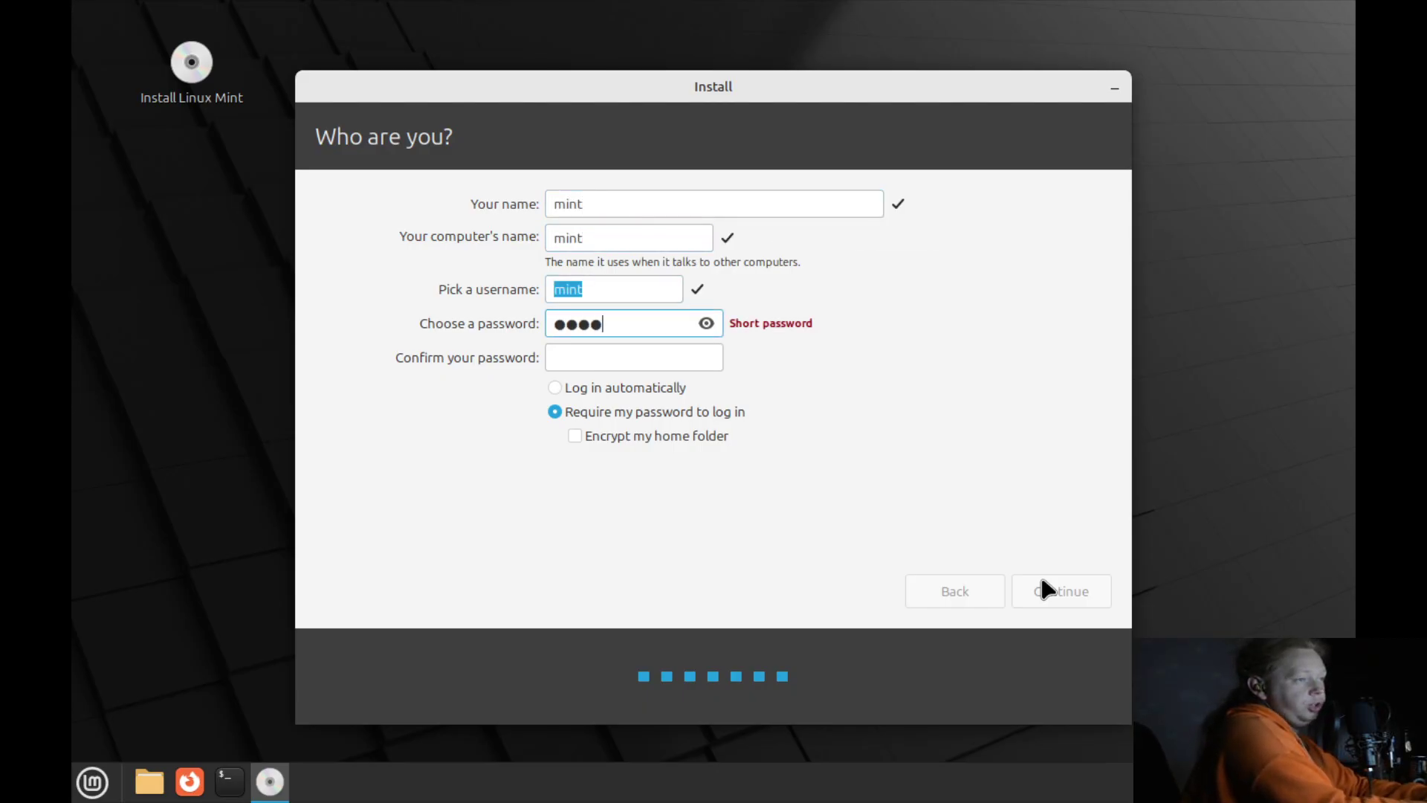
{"action": "key", "text": "Tab"}
{"action": "type", "text": "1234"}
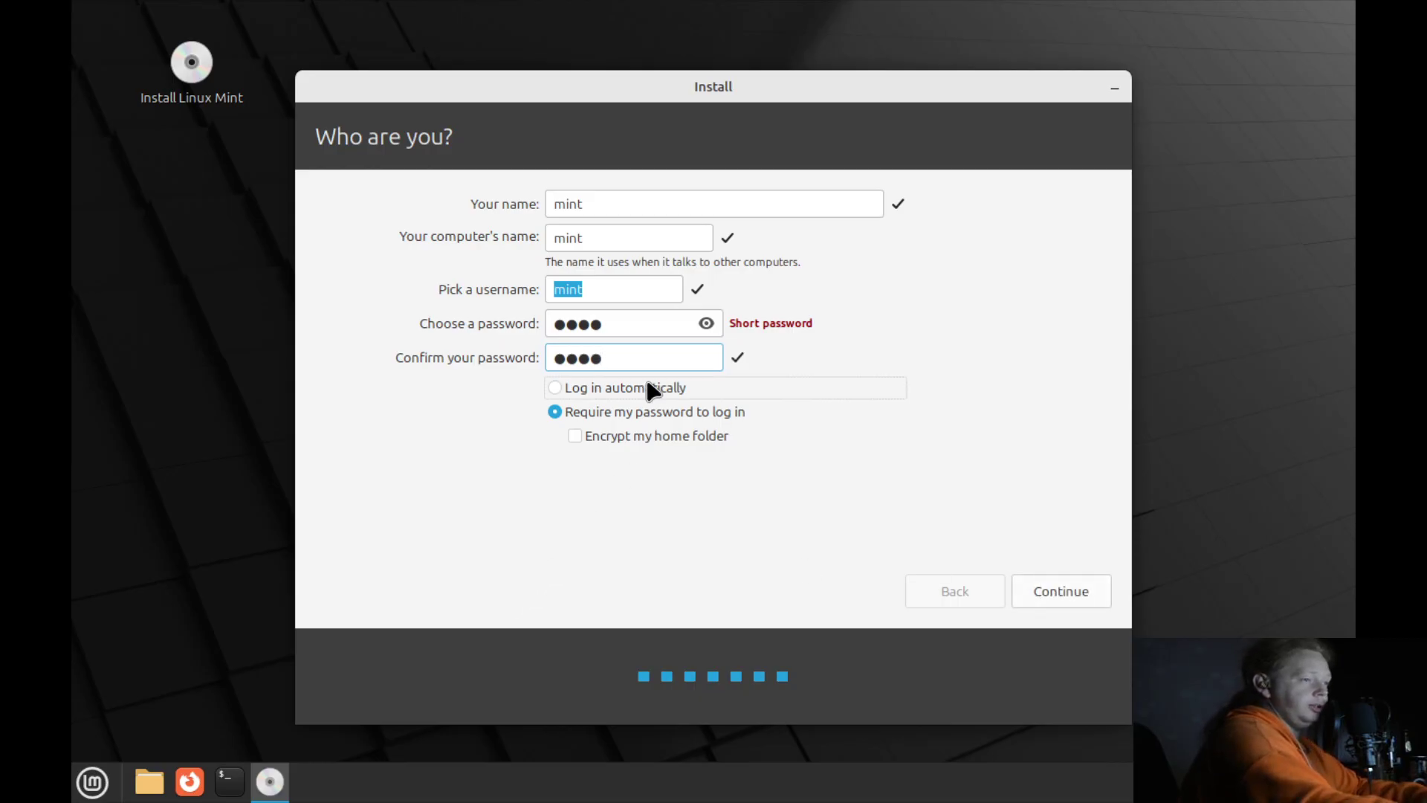
{"action": "left_click", "coordinate": [647, 388]}
{"action": "left_click", "coordinate": [1054, 582]}
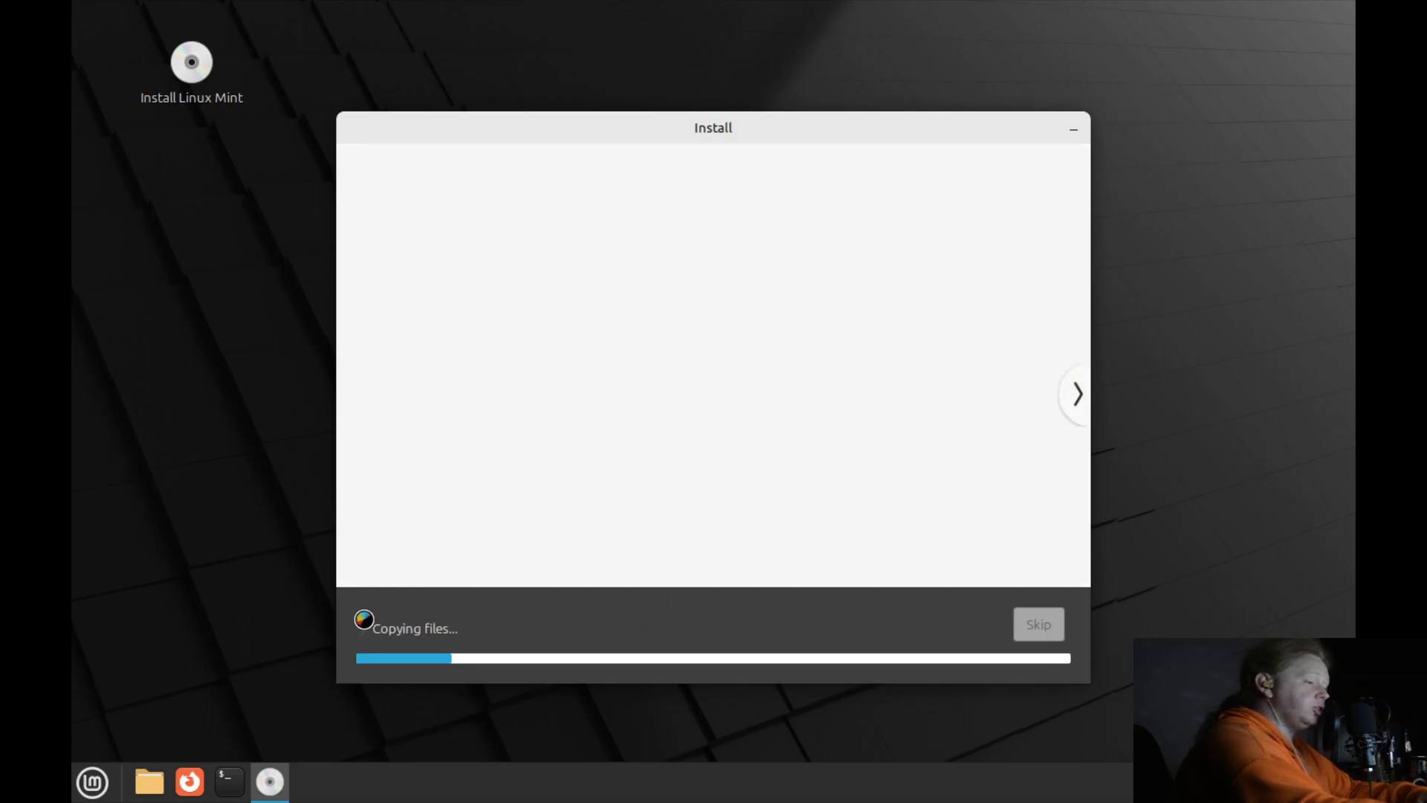
Expand the Copying files section to show the terminal log under the slideshow.
{"action": "left_click", "coordinate": [366, 628]}
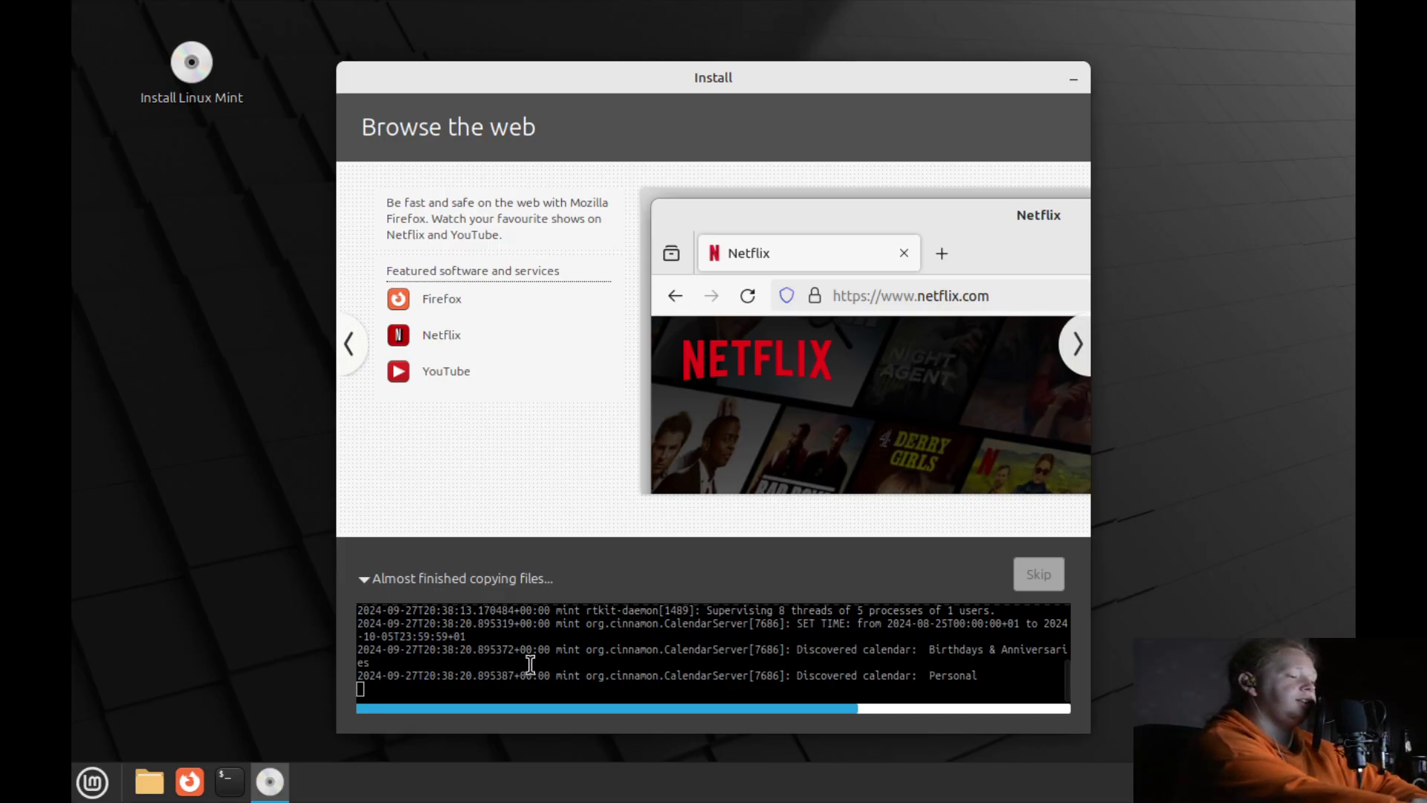
Scroll through the installation log while the installer keeps working.
{"action": "scroll", "coordinate": [524, 660], "scroll_direction": "up", "scroll_amount": 1}
{"action": "scroll", "coordinate": [528, 660], "scroll_direction": "down", "scroll_amount": 1}
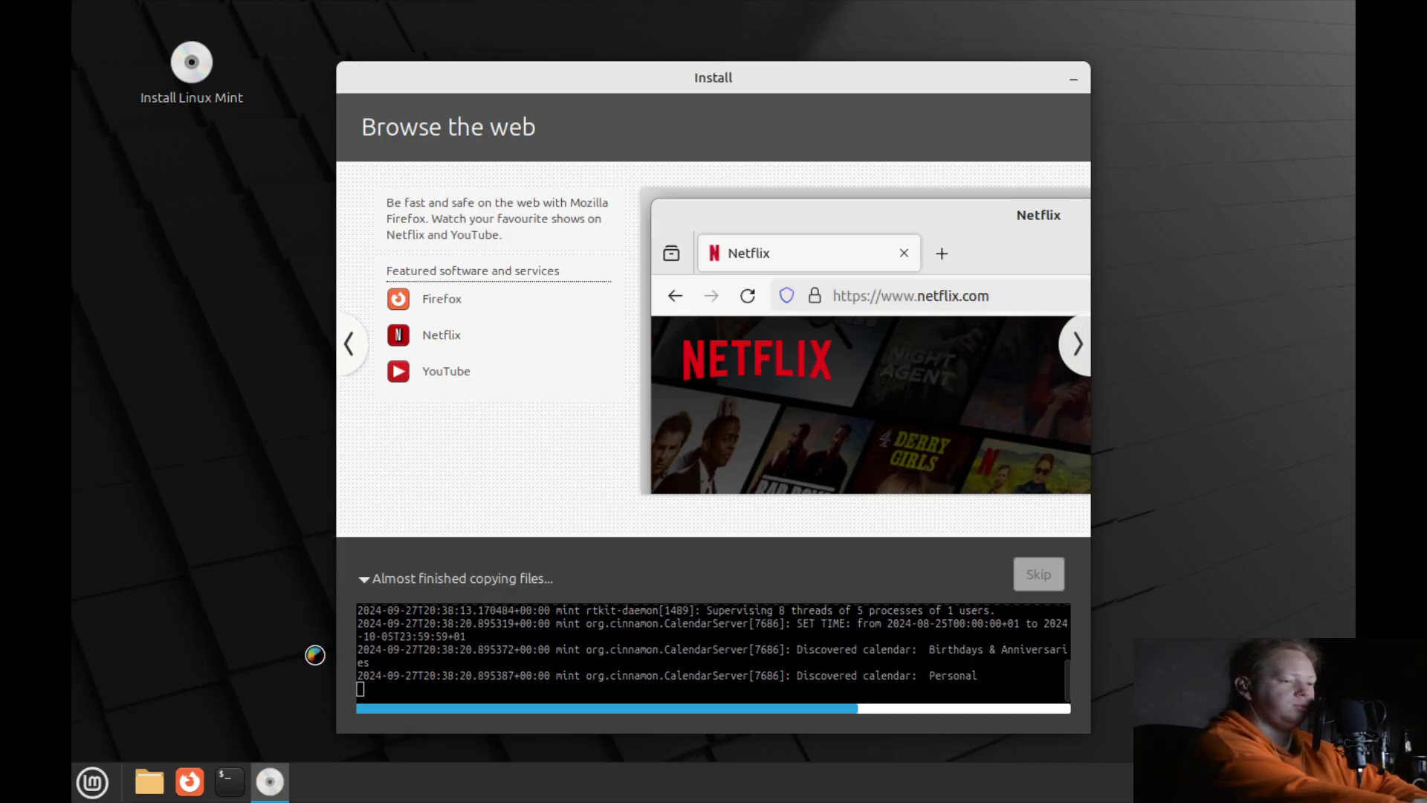
{"action": "scroll", "coordinate": [602, 690], "scroll_direction": "up", "scroll_amount": 1}
{"action": "scroll", "coordinate": [645, 699], "scroll_direction": "down", "scroll_amount": 1}
{"action": "scroll", "coordinate": [490, 665], "scroll_direction": "up", "scroll_amount": 1}
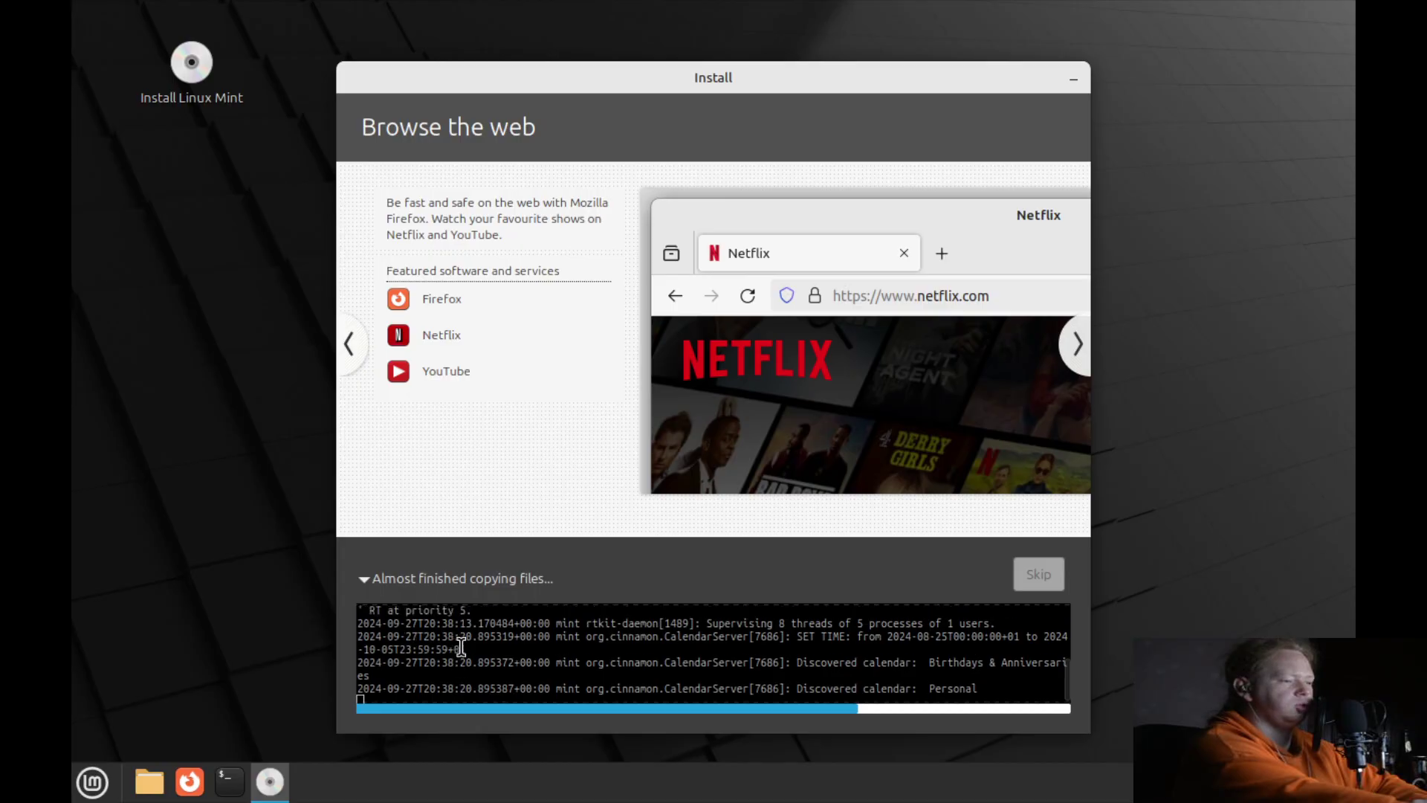
{"action": "scroll", "coordinate": [546, 658], "scroll_direction": "up", "scroll_amount": 1}
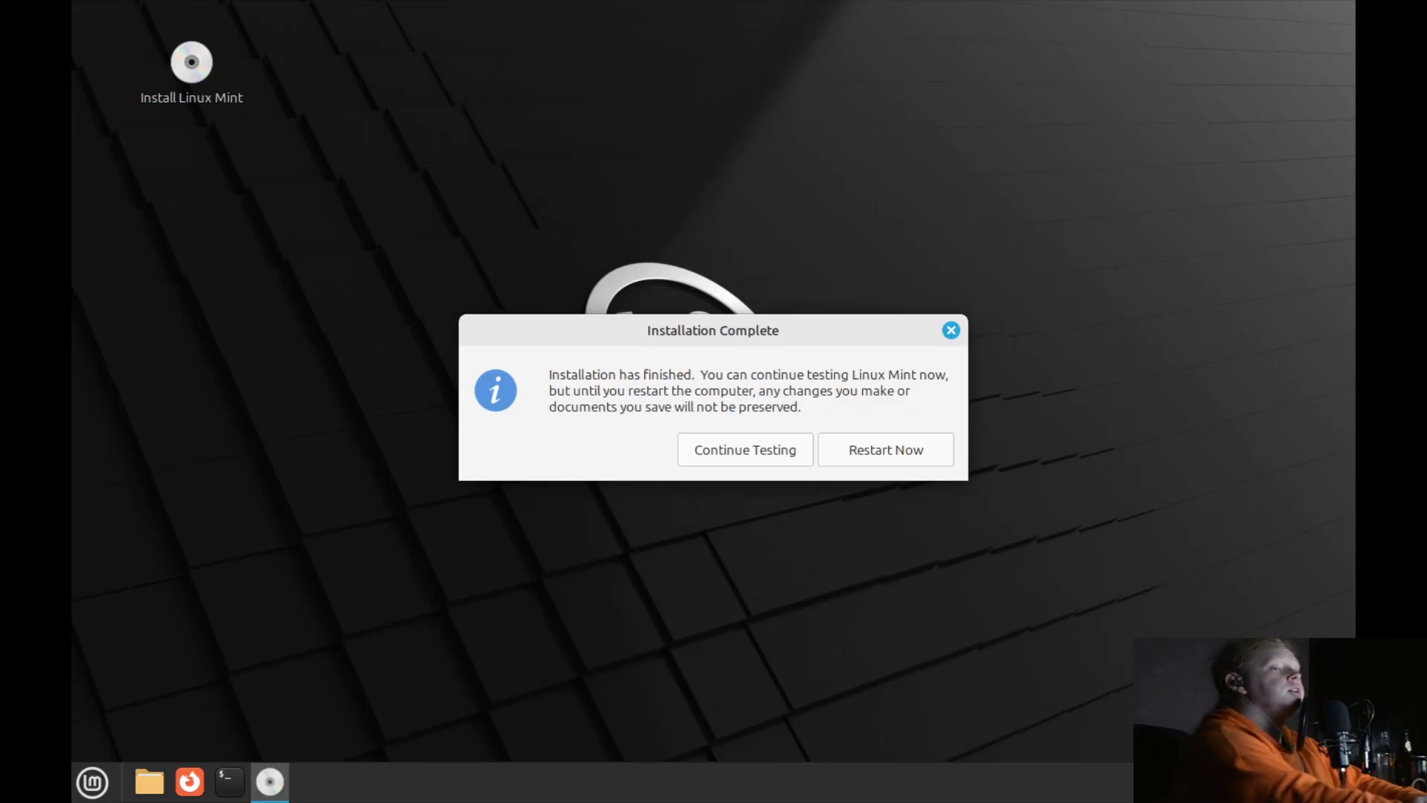
Choose Restart Now in the Installation Complete dialog.
{"action": "left_click", "coordinate": [877, 449]}
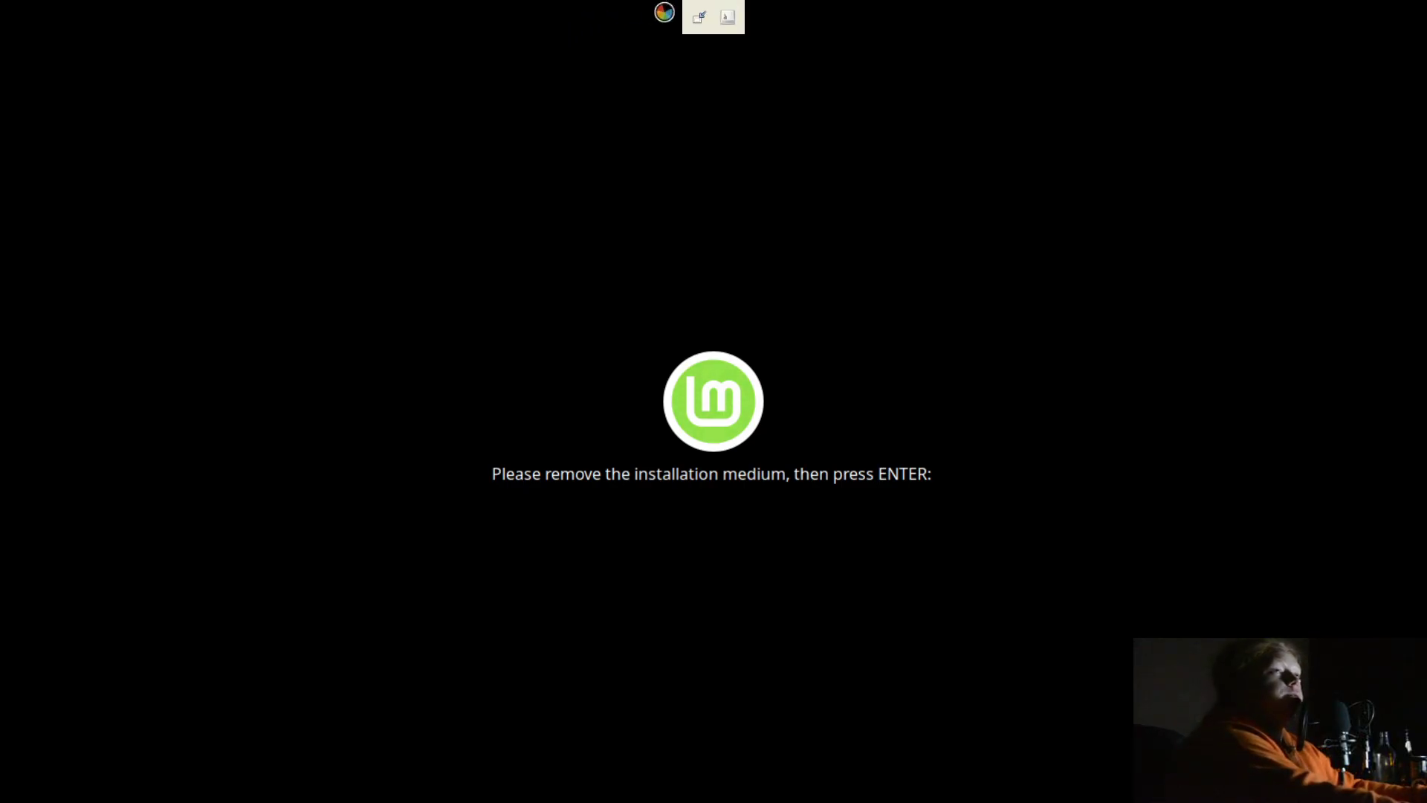
Clear the SATA CDROM 1 source path in the VM details, apply it, and return to the console.
{"action": "left_click", "coordinate": [695, 15]}
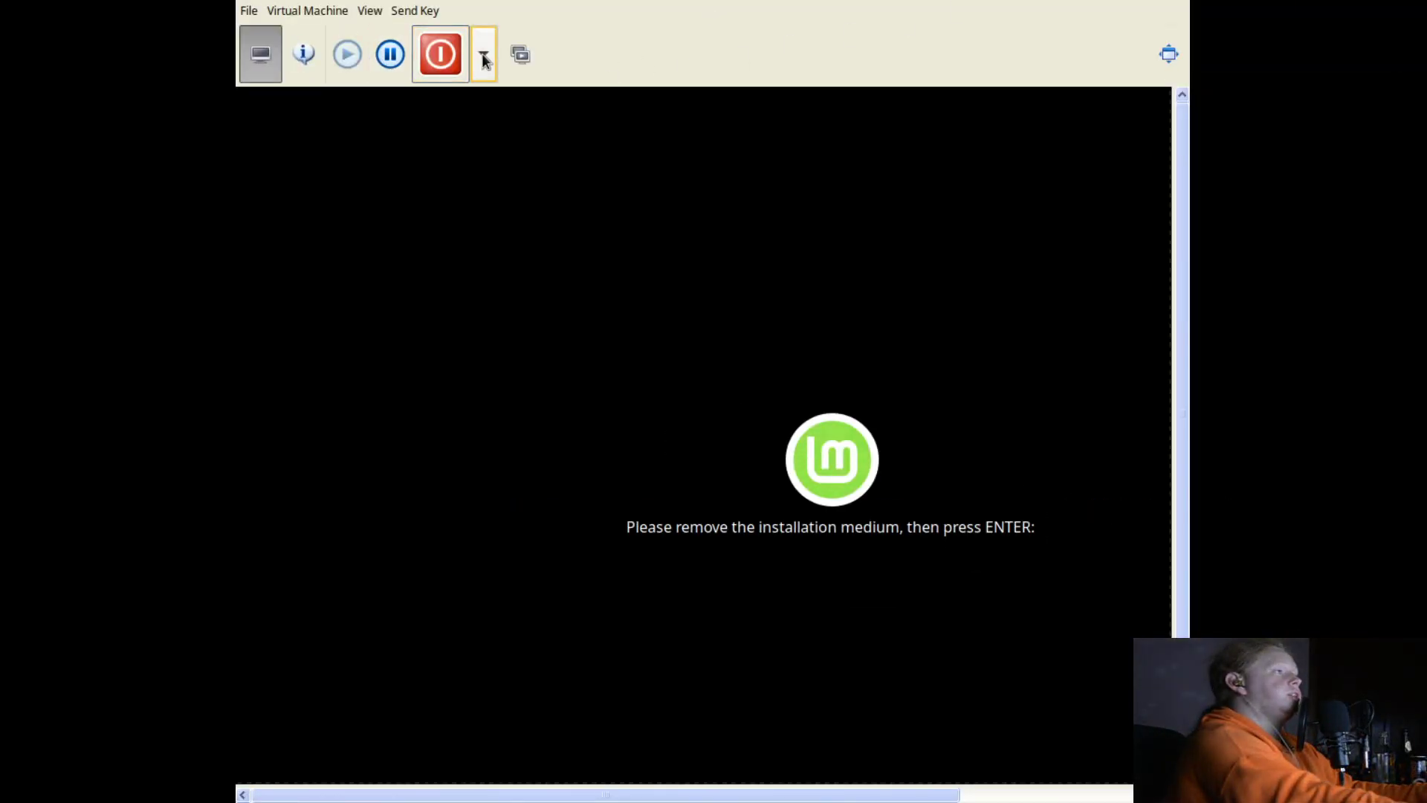
{"action": "left_click", "coordinate": [303, 54]}
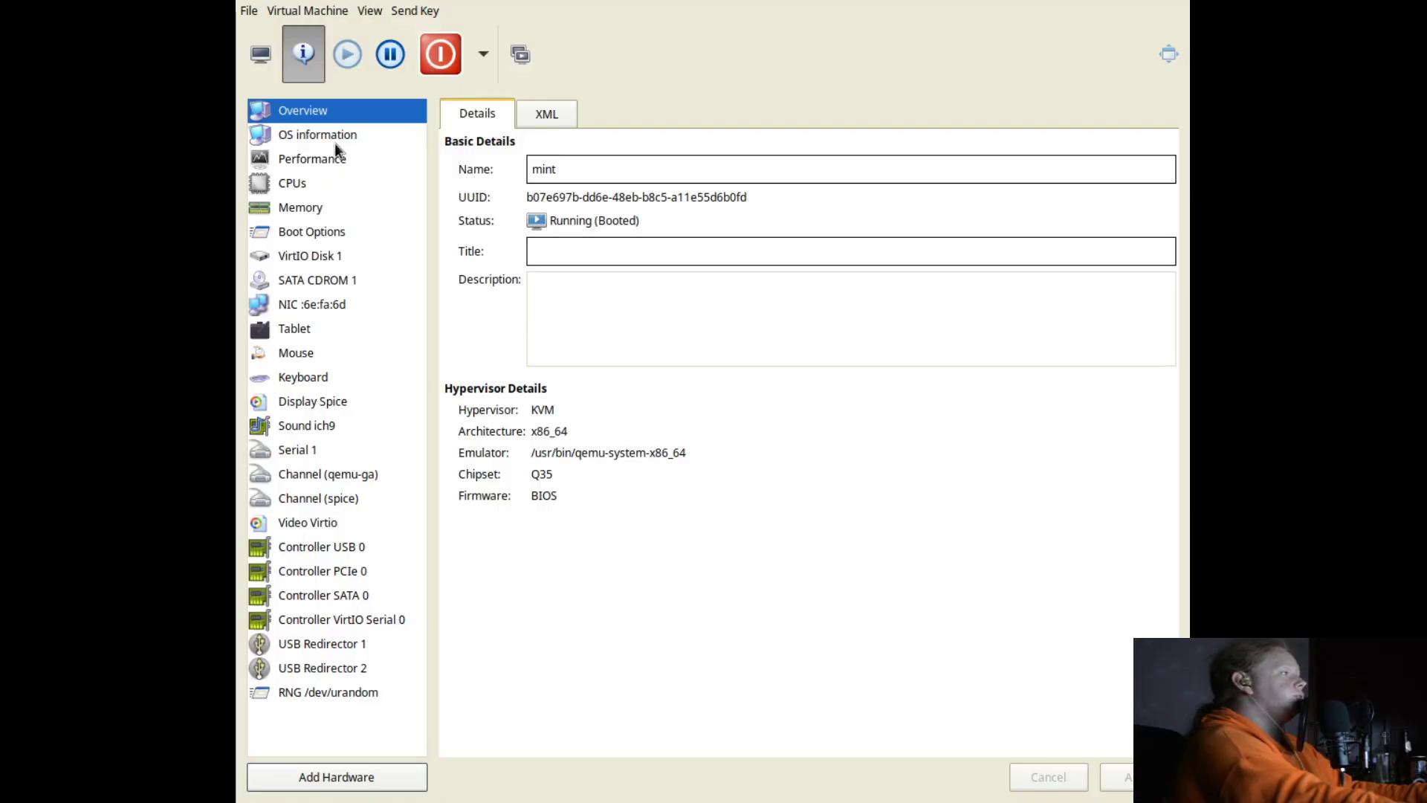
{"action": "left_click", "coordinate": [331, 280]}
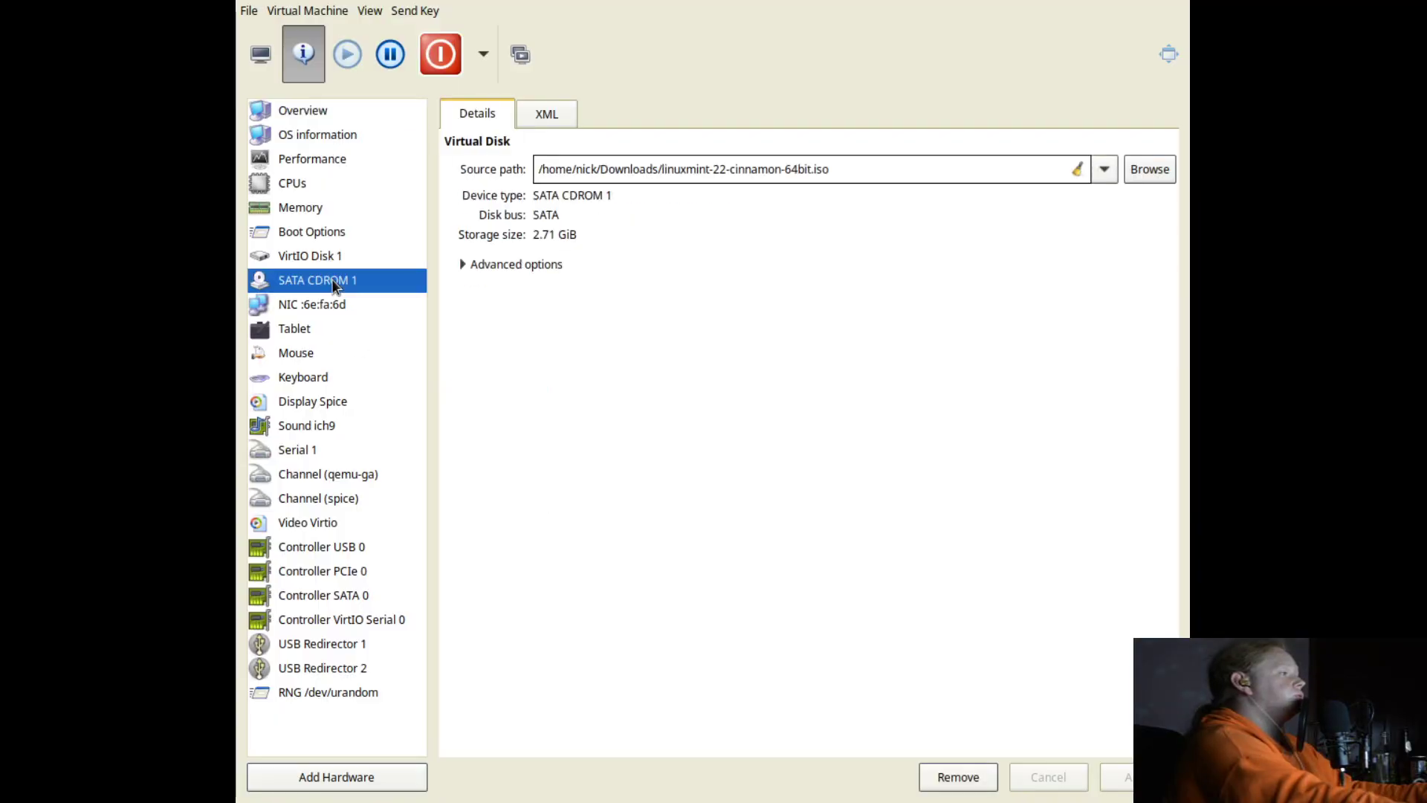
{"action": "left_click", "coordinate": [1077, 169]}
{"action": "left_click", "coordinate": [1121, 776]}
{"action": "left_click", "coordinate": [260, 53]}
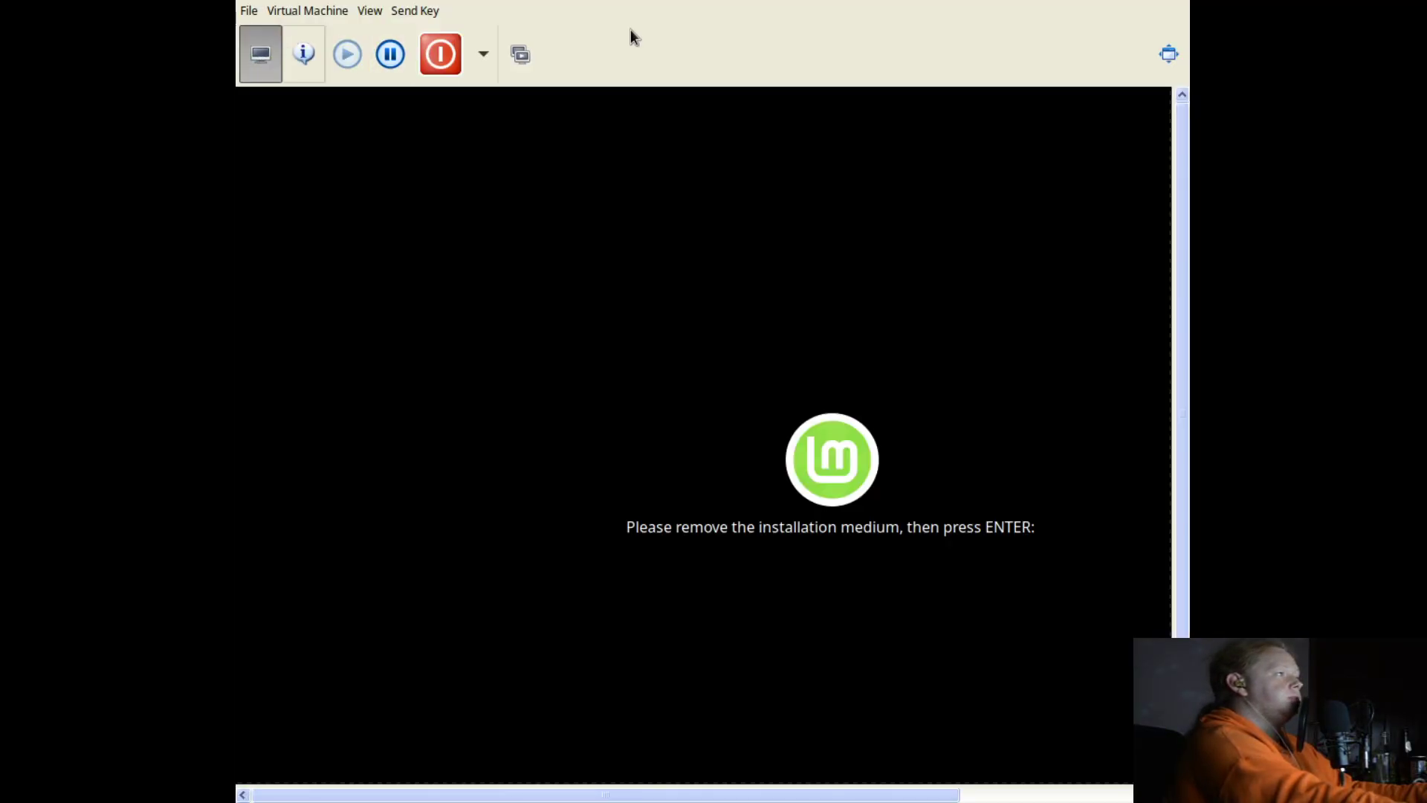
In full-screen view, untick 'Show this dialogue at startup' and browse the First Steps page.
{"action": "left_click", "coordinate": [1169, 53]}
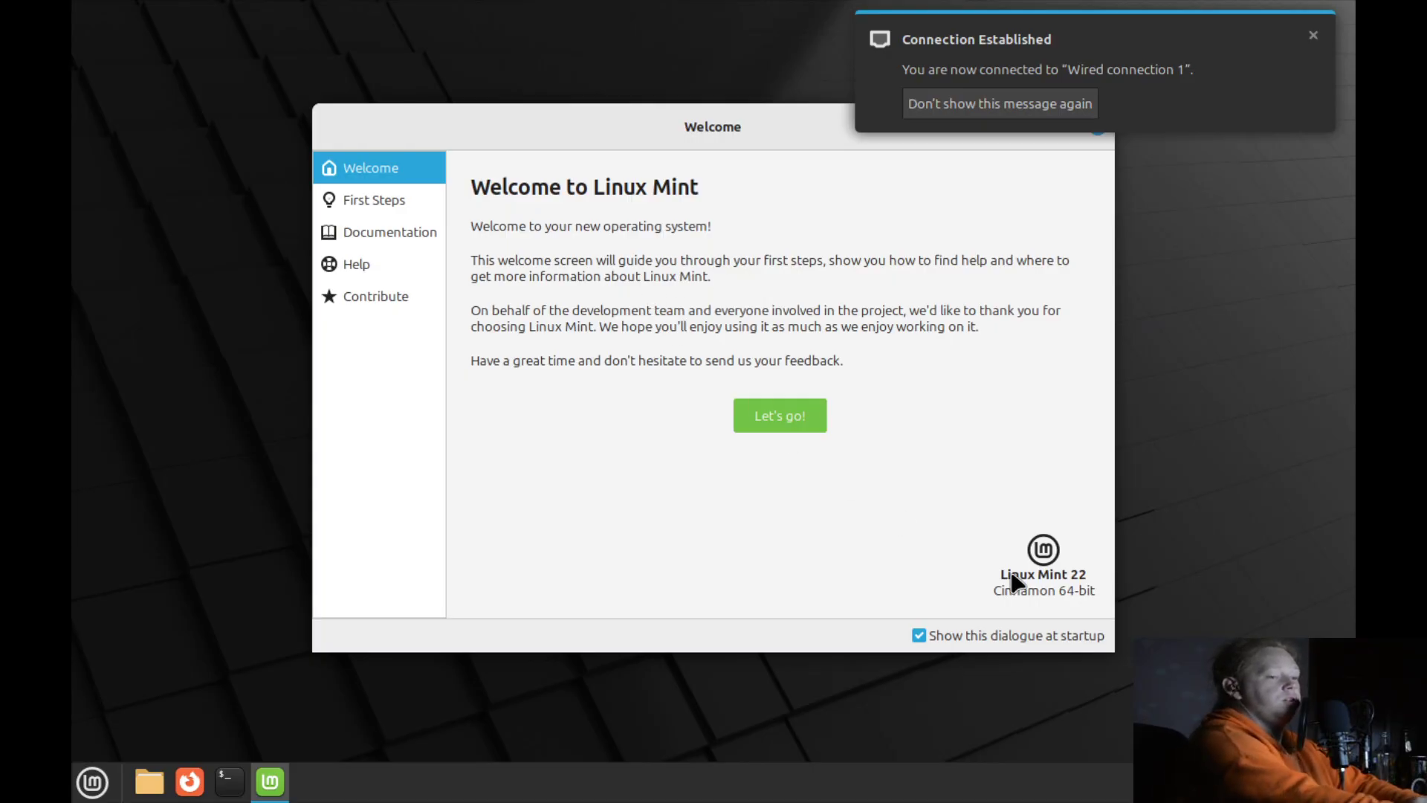
{"action": "left_click", "coordinate": [1061, 638]}
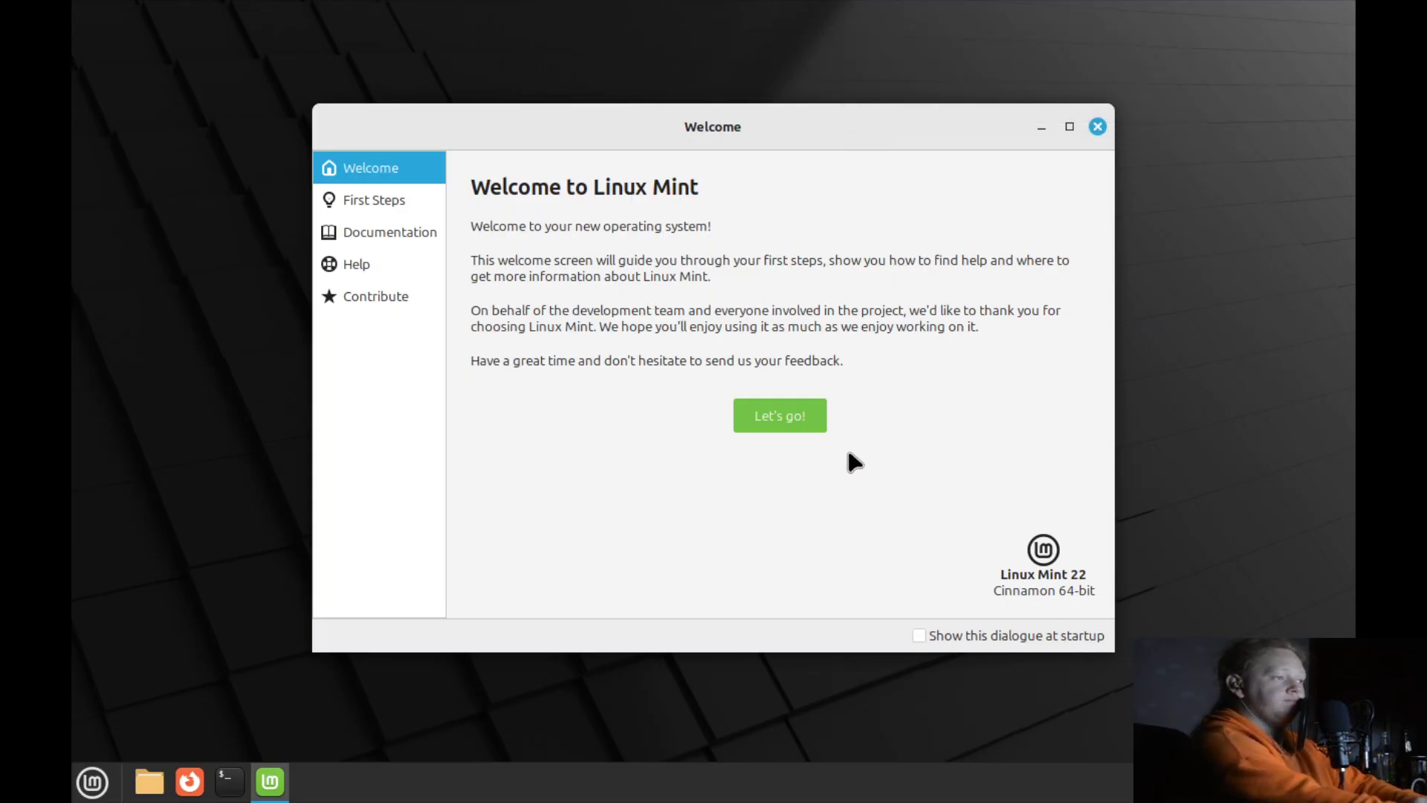
{"action": "left_click", "coordinate": [820, 422]}
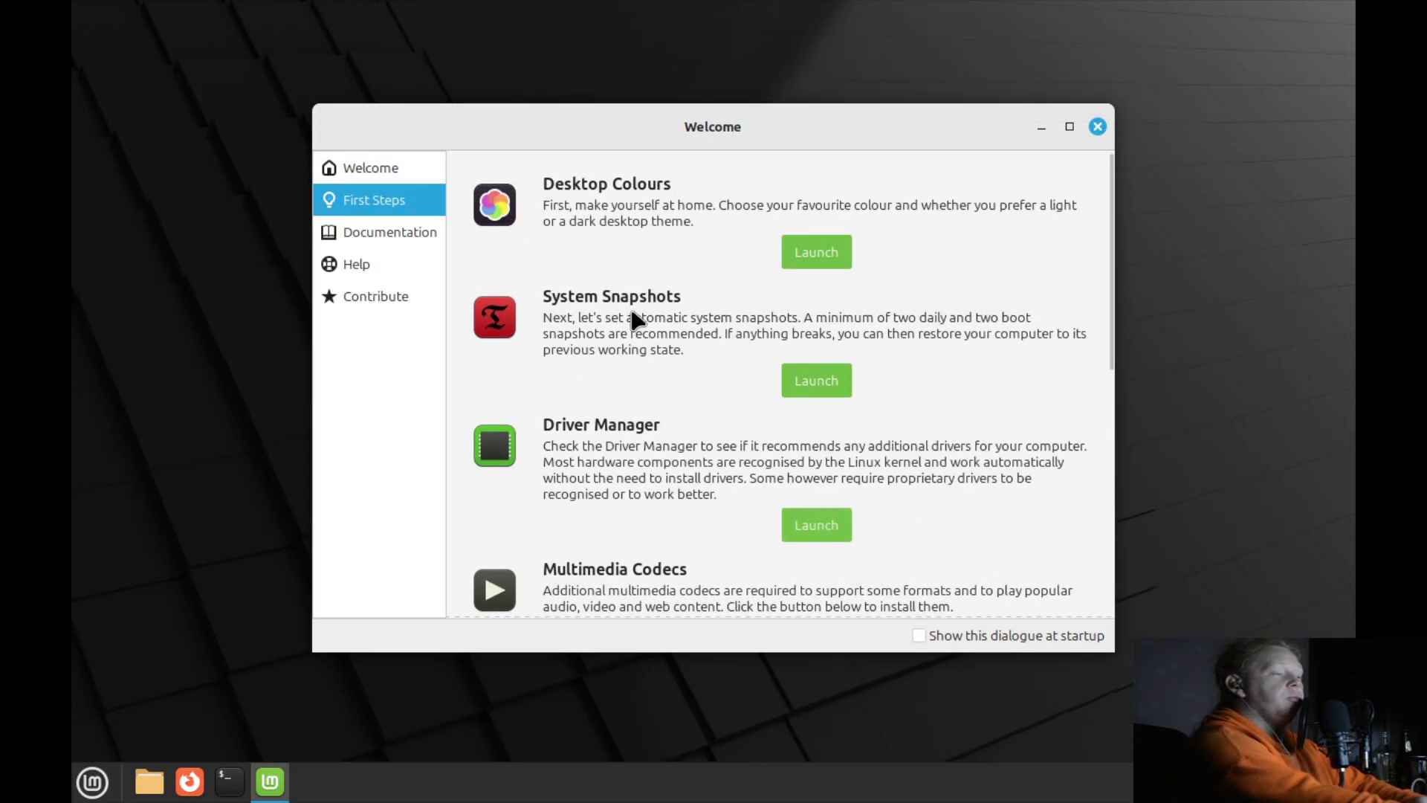
{"action": "scroll", "coordinate": [966, 563], "scroll_direction": "down", "scroll_amount": 5}
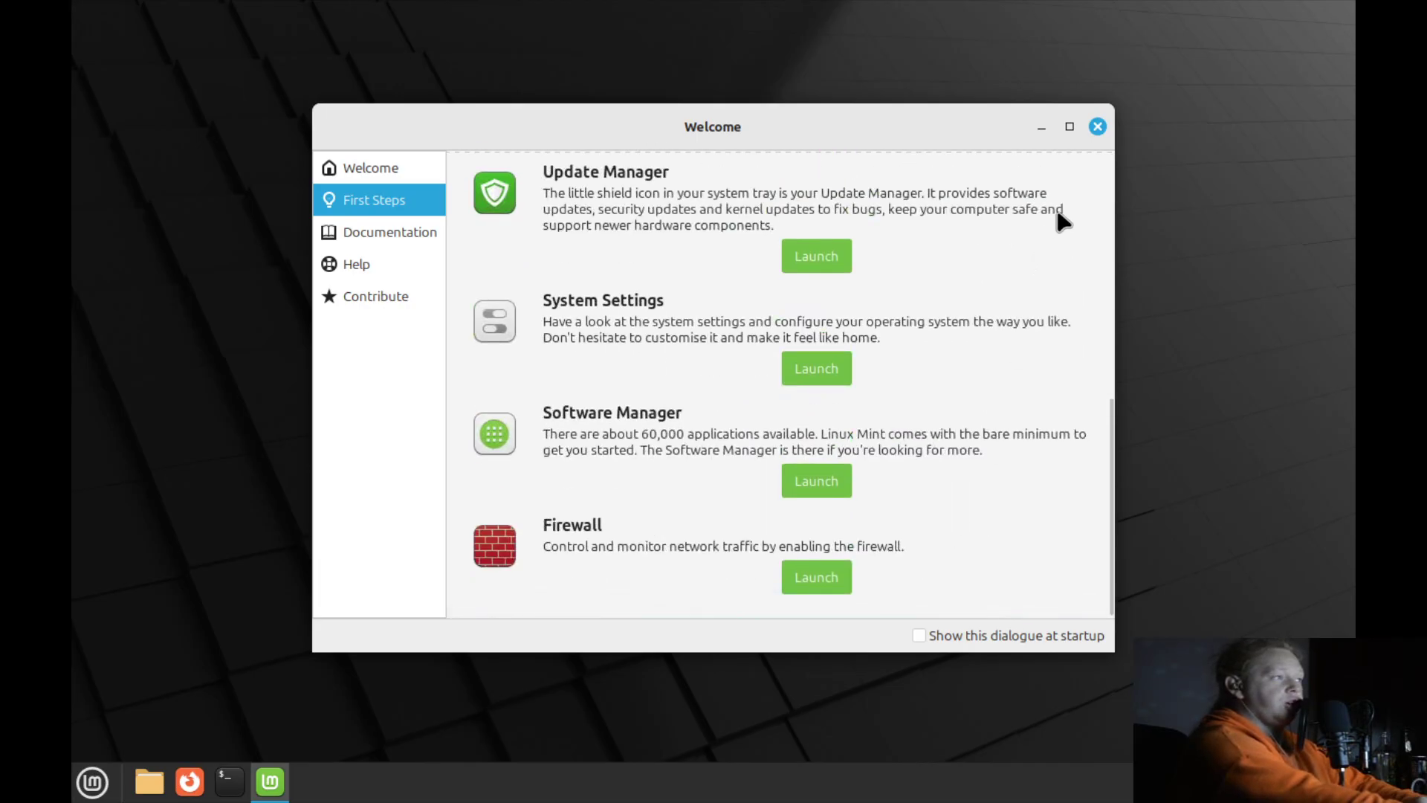
Close the Welcome window, then set the display to 1920 × 1080 (16:9) and keep it.
{"action": "left_click", "coordinate": [1098, 128]}
{"action": "right_click", "coordinate": [602, 399]}
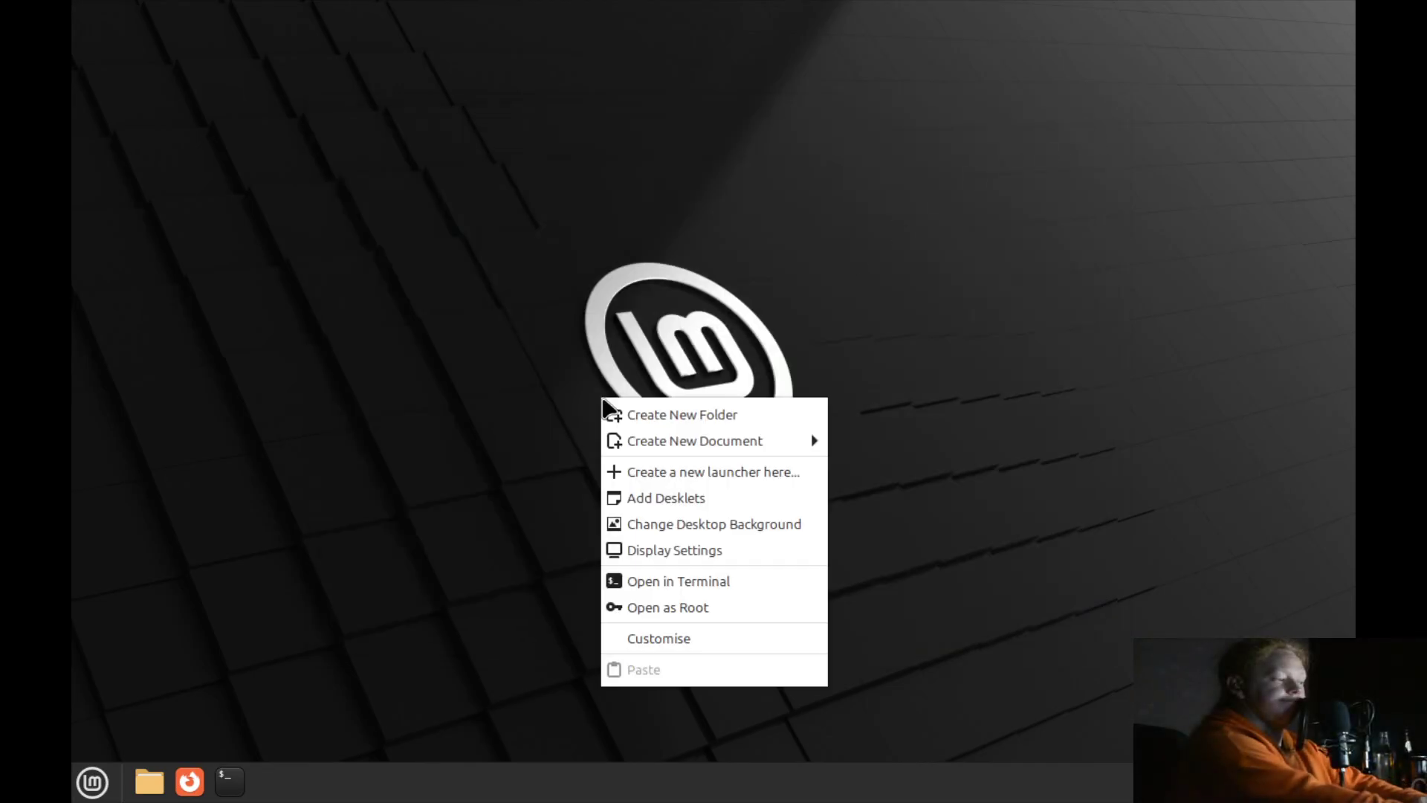
{"action": "left_click", "coordinate": [699, 552]}
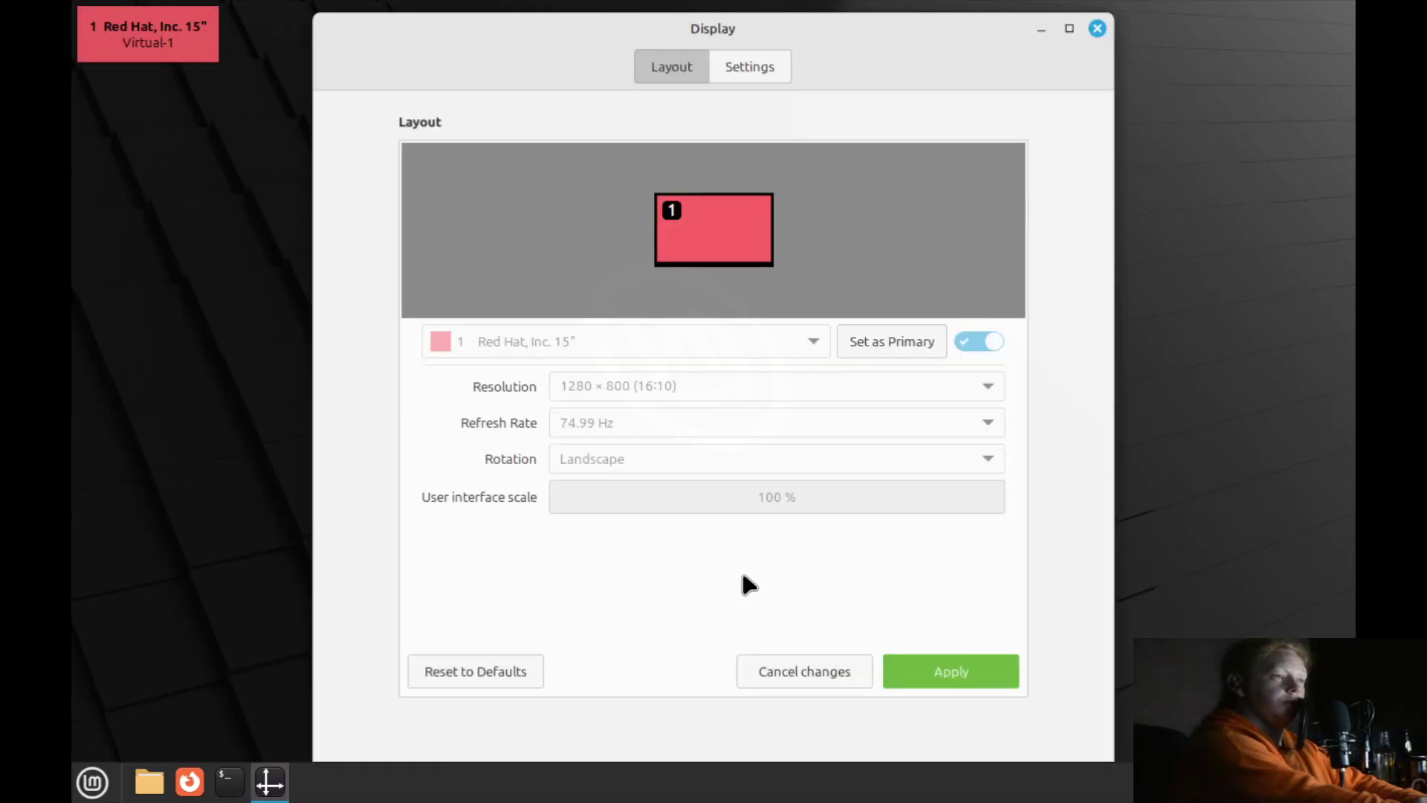
{"action": "left_click", "coordinate": [746, 387]}
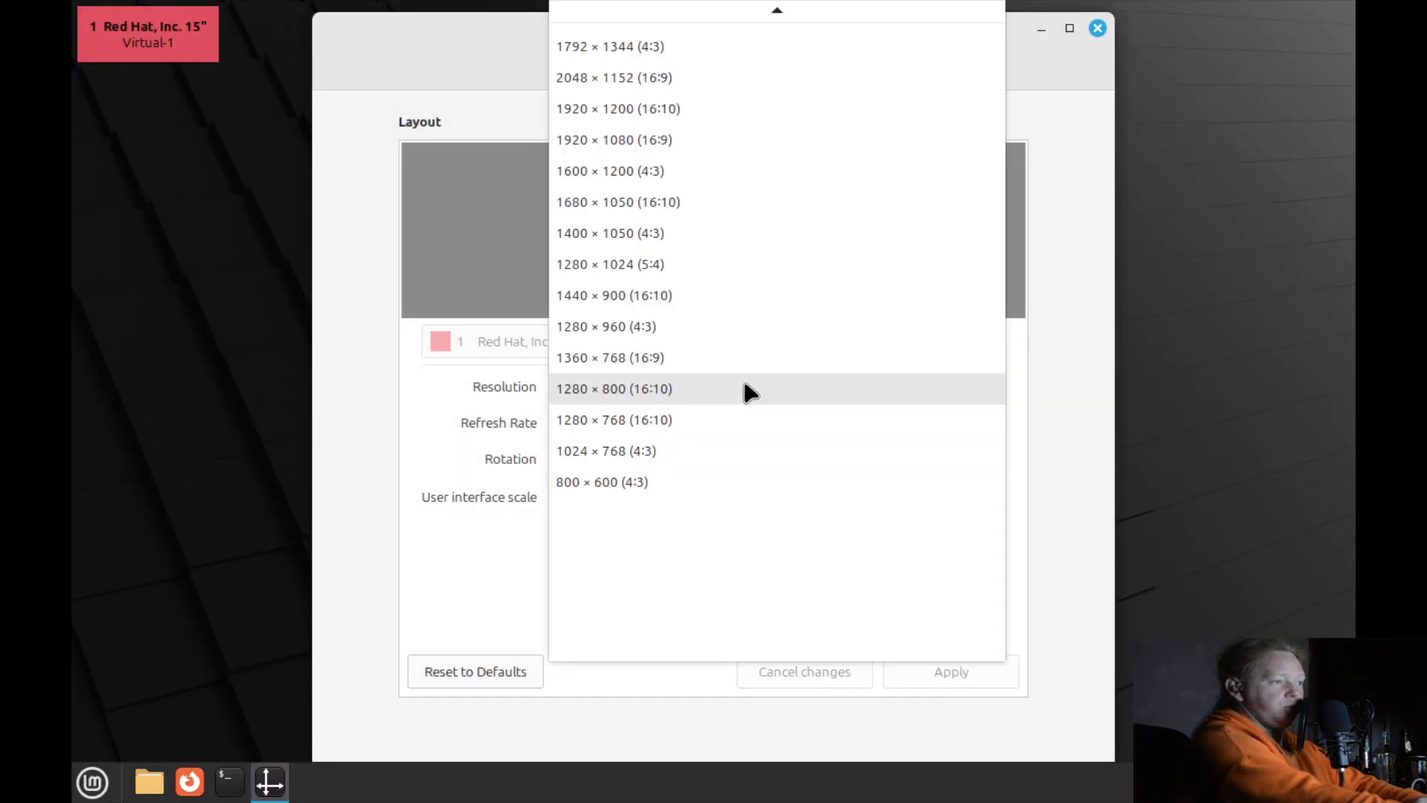
{"action": "left_click", "coordinate": [709, 140]}
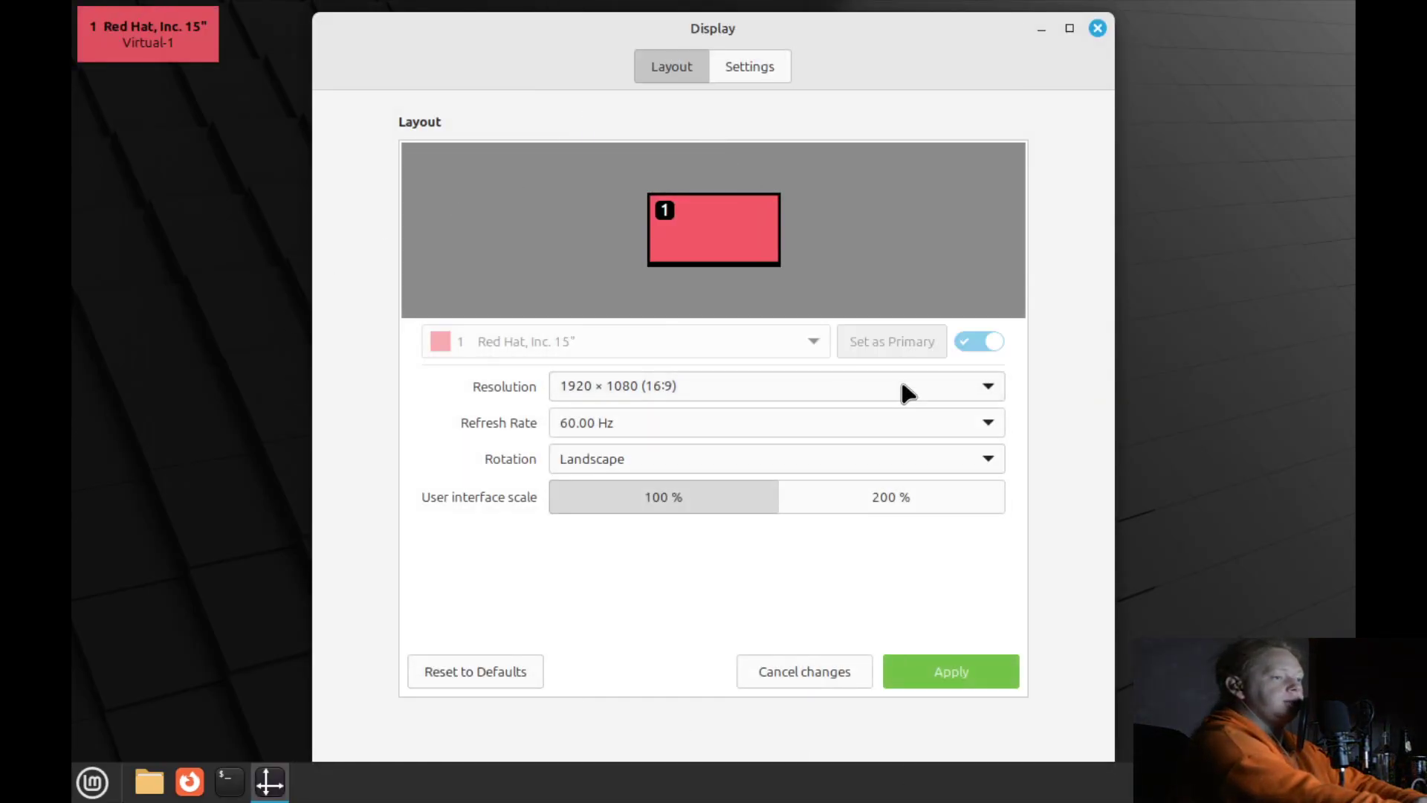
{"action": "left_click", "coordinate": [933, 671]}
{"action": "left_click", "coordinate": [758, 450]}
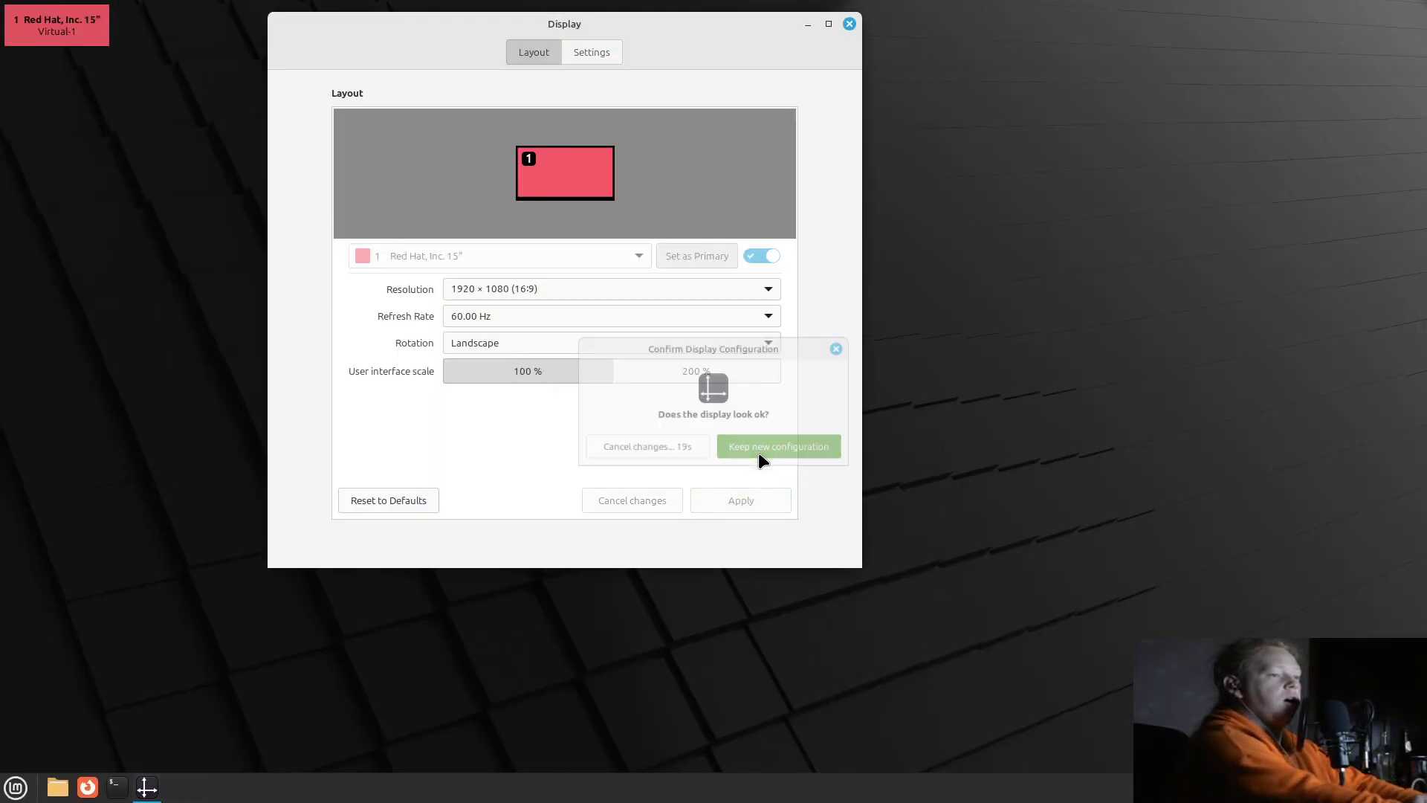
{"action": "left_click", "coordinate": [850, 25]}
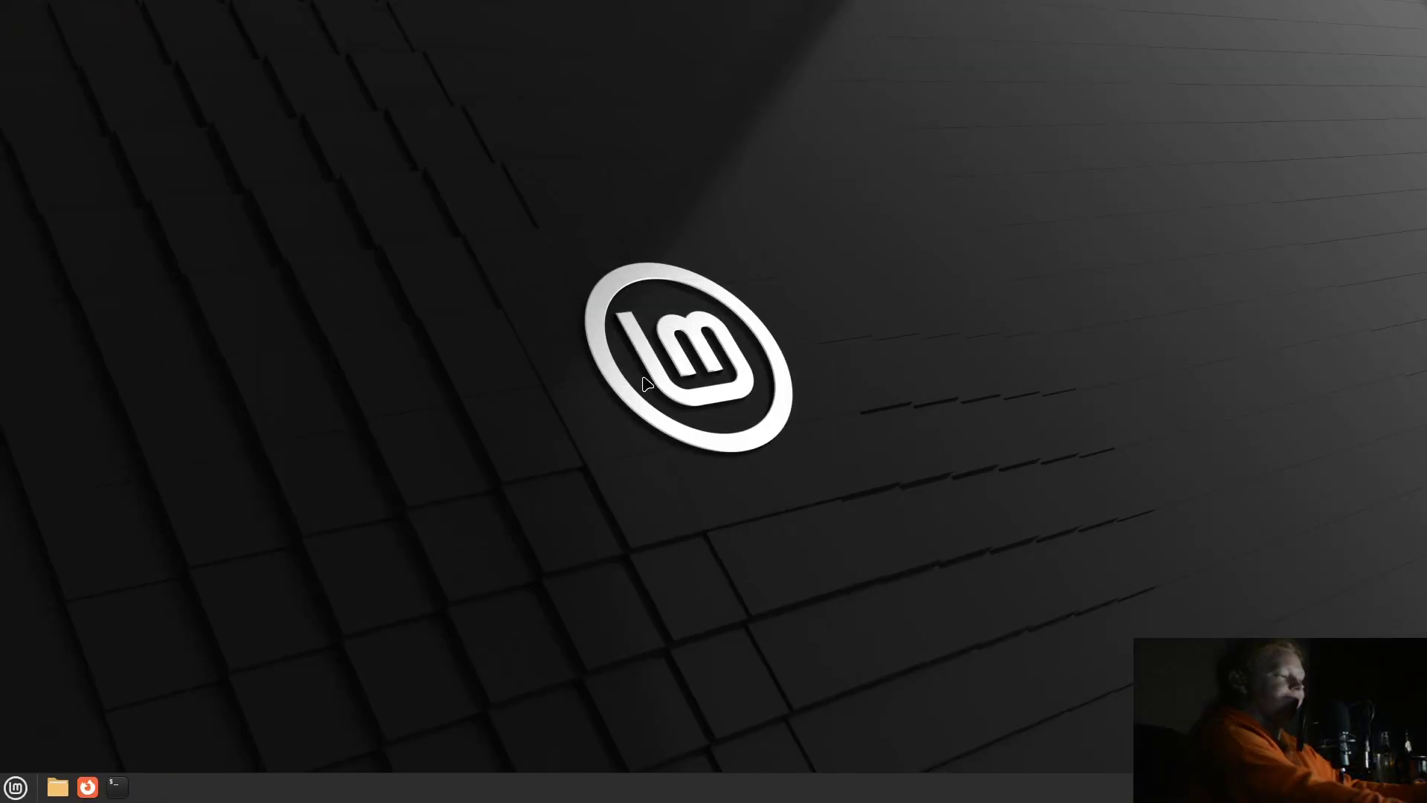
Launch Terminal and get a root shell with sudo -i, entering the user's password.
{"action": "key", "text": "super"}
{"action": "type", "text": "terminal"}
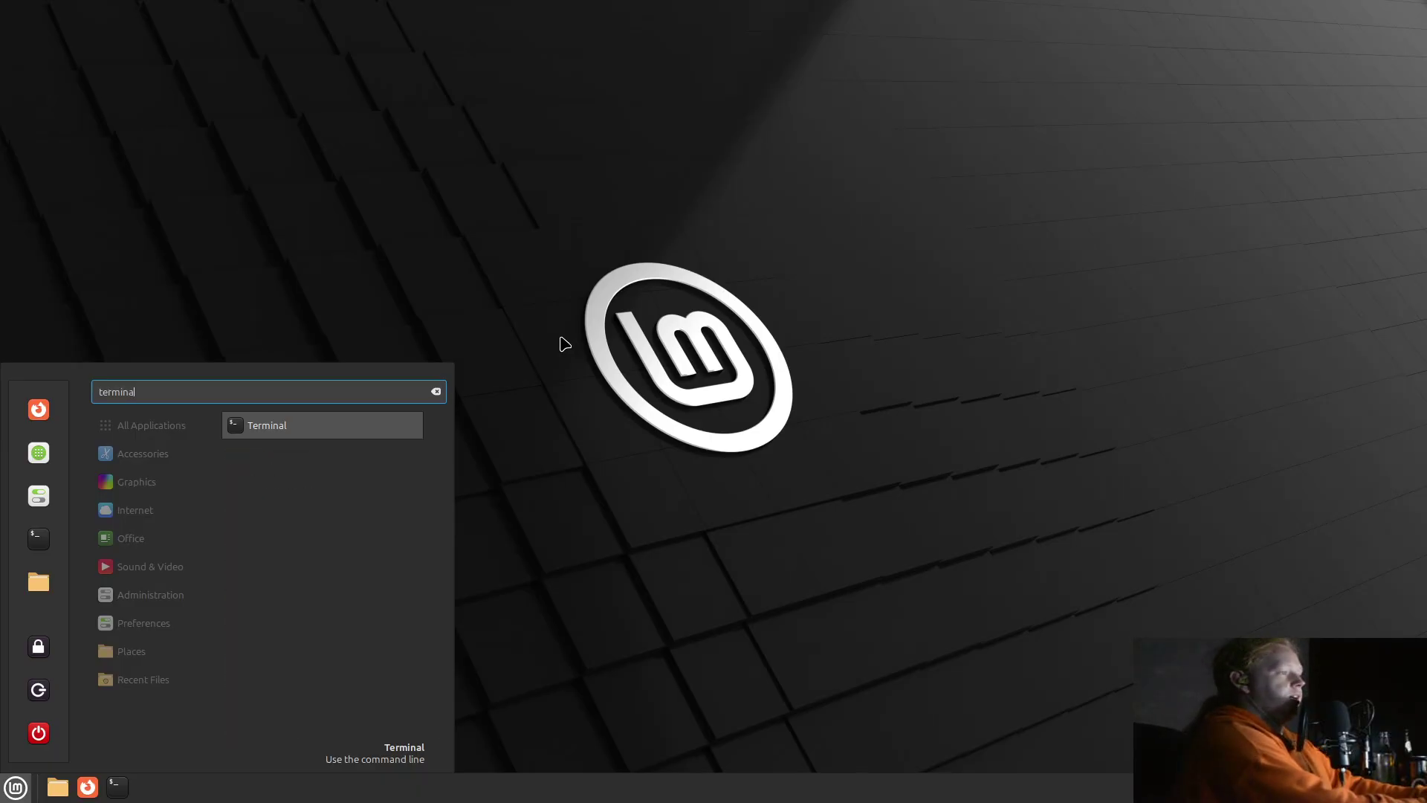
{"action": "key", "text": "Return"}
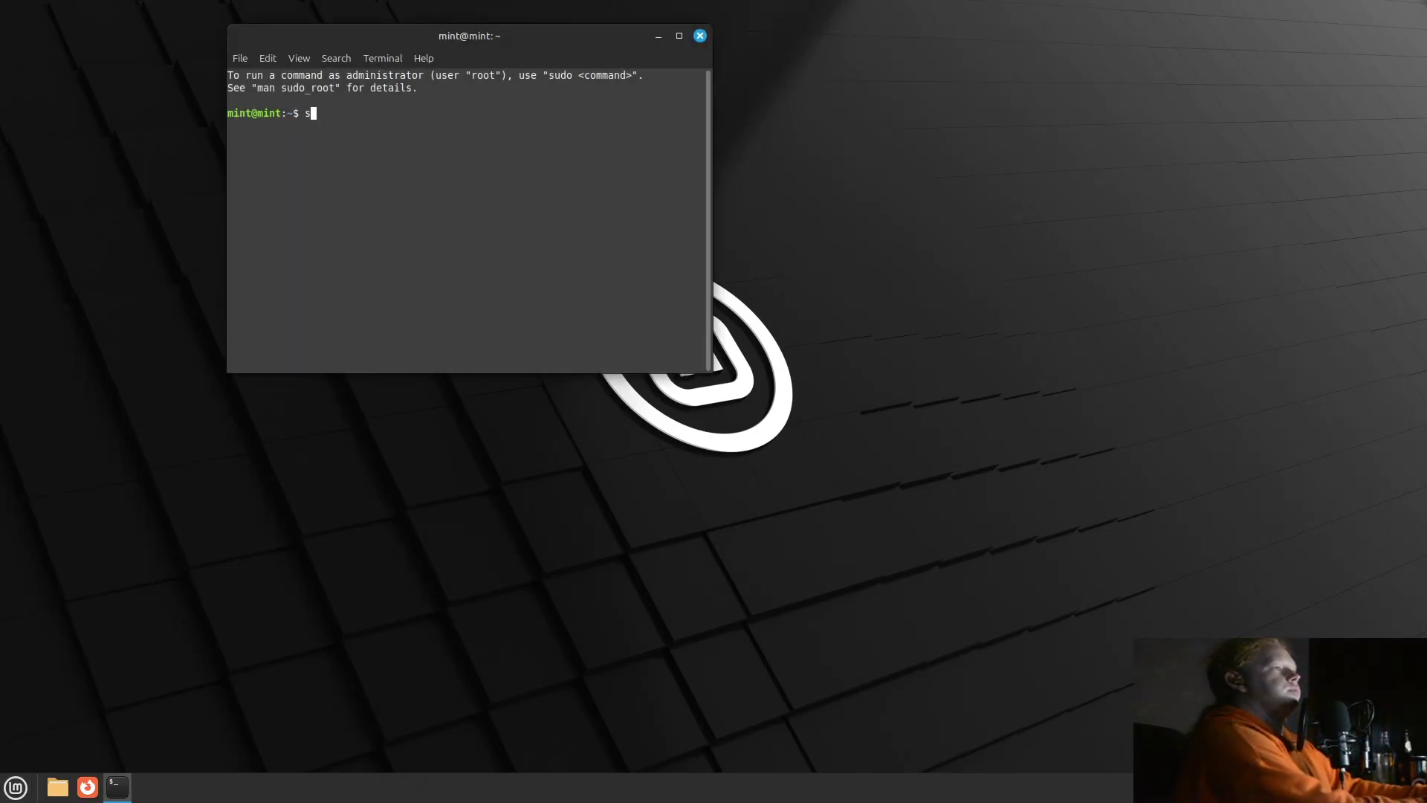
{"action": "type", "text": "sudo -i"}
{"action": "key", "text": "Return"}
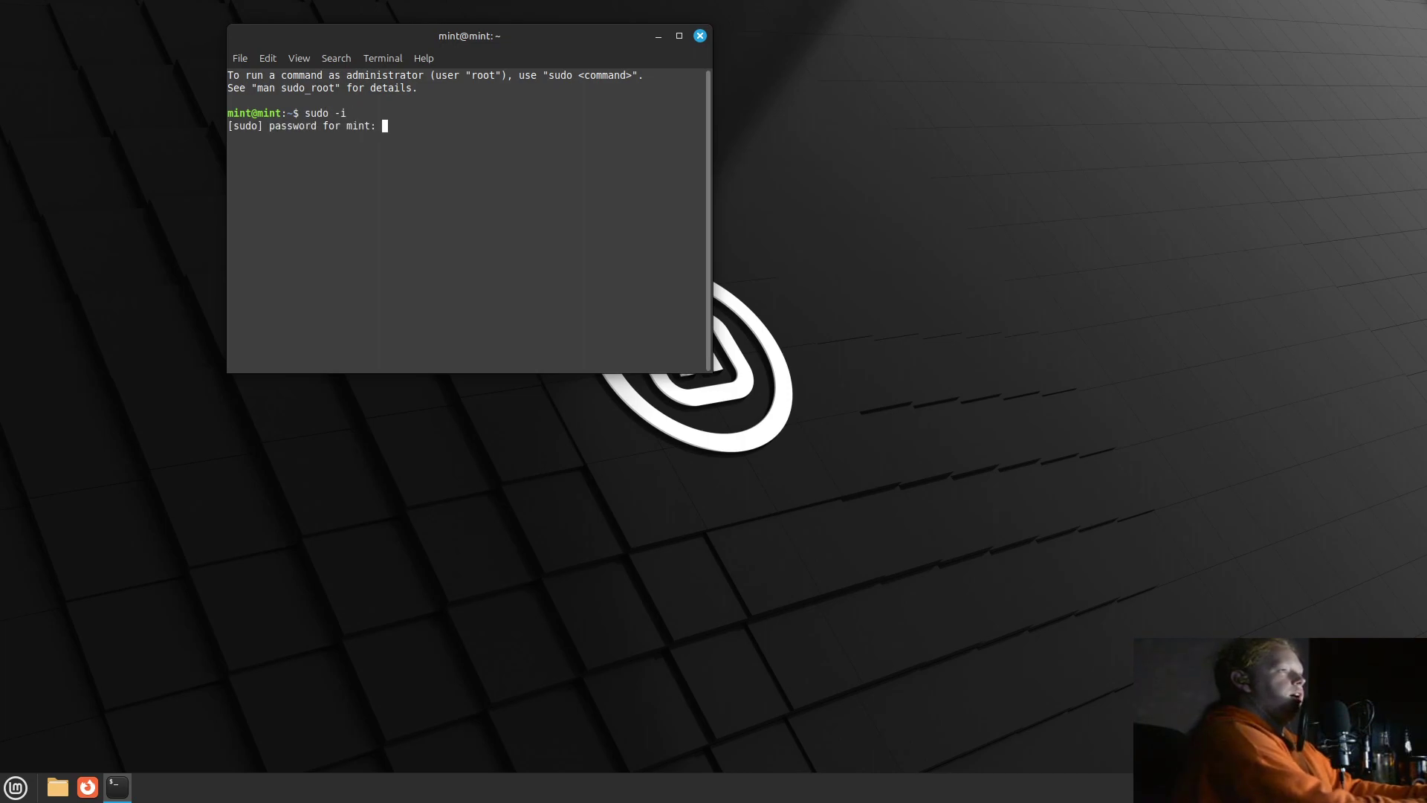
{"action": "type", "text": "mint"}
{"action": "key", "text": "Return"}
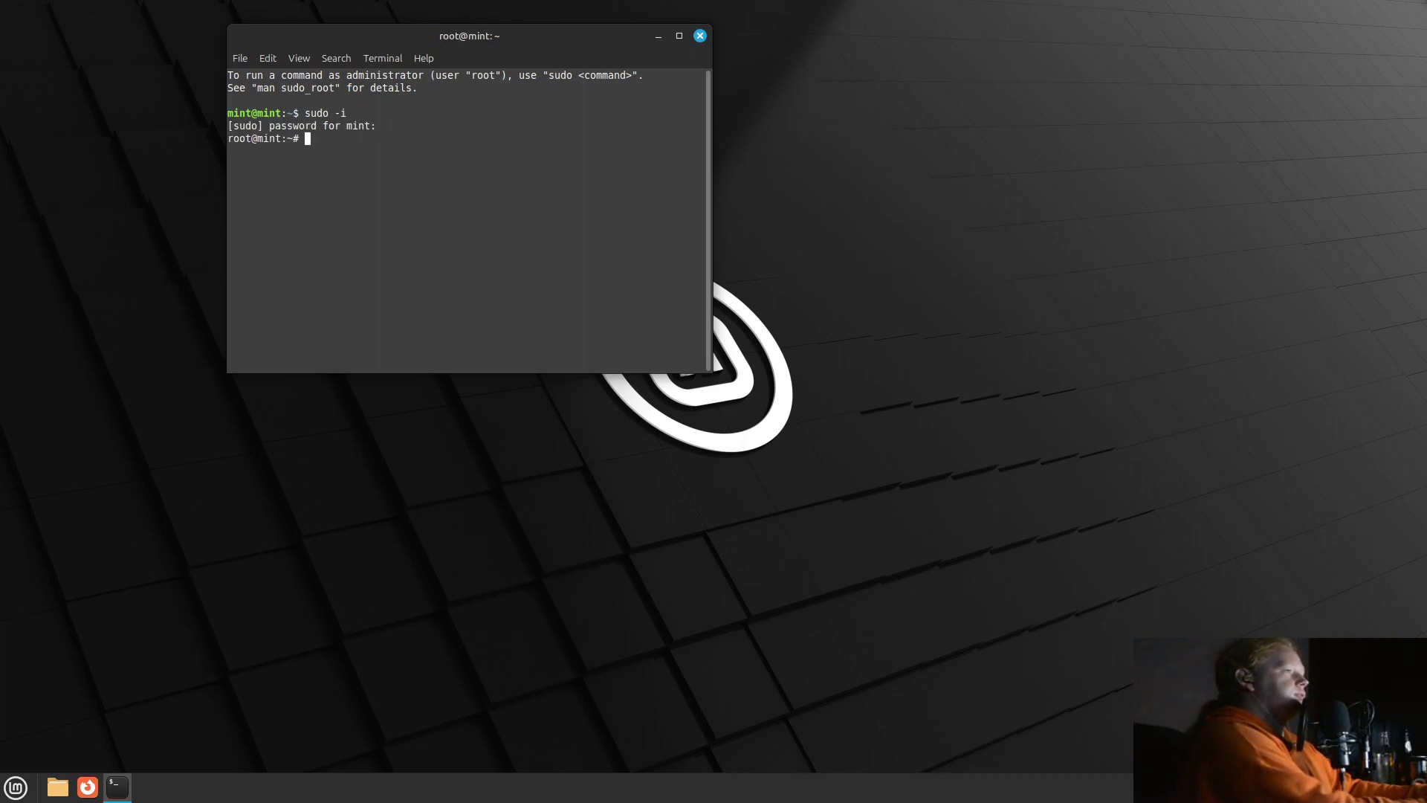
In visudo, add a 'mint ALL=(ALL:ALL) ALL' rule below root and save the sudoers file.
{"action": "key", "text": "Return"}
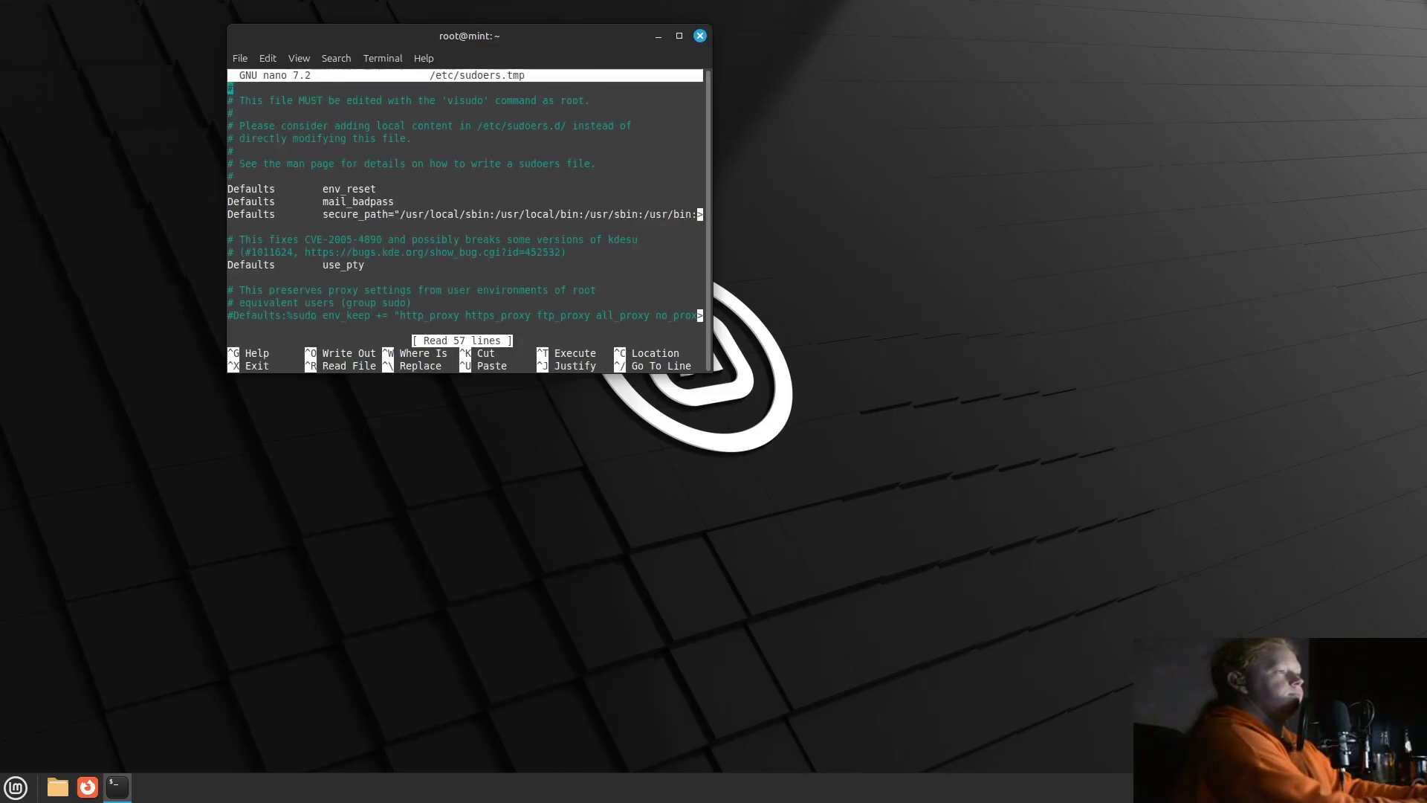
{"action": "key", "text": "Down"}
{"action": "key", "text": "Down"}
{"action": "key", "text": "Down"}
{"action": "key", "text": "Down"}
{"action": "key", "text": "Down"}
{"action": "key", "text": "Down"}
{"action": "key", "text": "Down"}
{"action": "key", "text": "Down"}
{"action": "key", "text": "Down"}
{"action": "key", "text": "Down"}
{"action": "key", "text": "Down"}
{"action": "key", "text": "Down"}
{"action": "key", "text": "Down"}
{"action": "key", "text": "Down"}
{"action": "key", "text": "Down"}
{"action": "key", "text": "Down"}
{"action": "key", "text": "Down"}
{"action": "key", "text": "Down"}
{"action": "key", "text": "Down"}
{"action": "key", "text": "Down"}
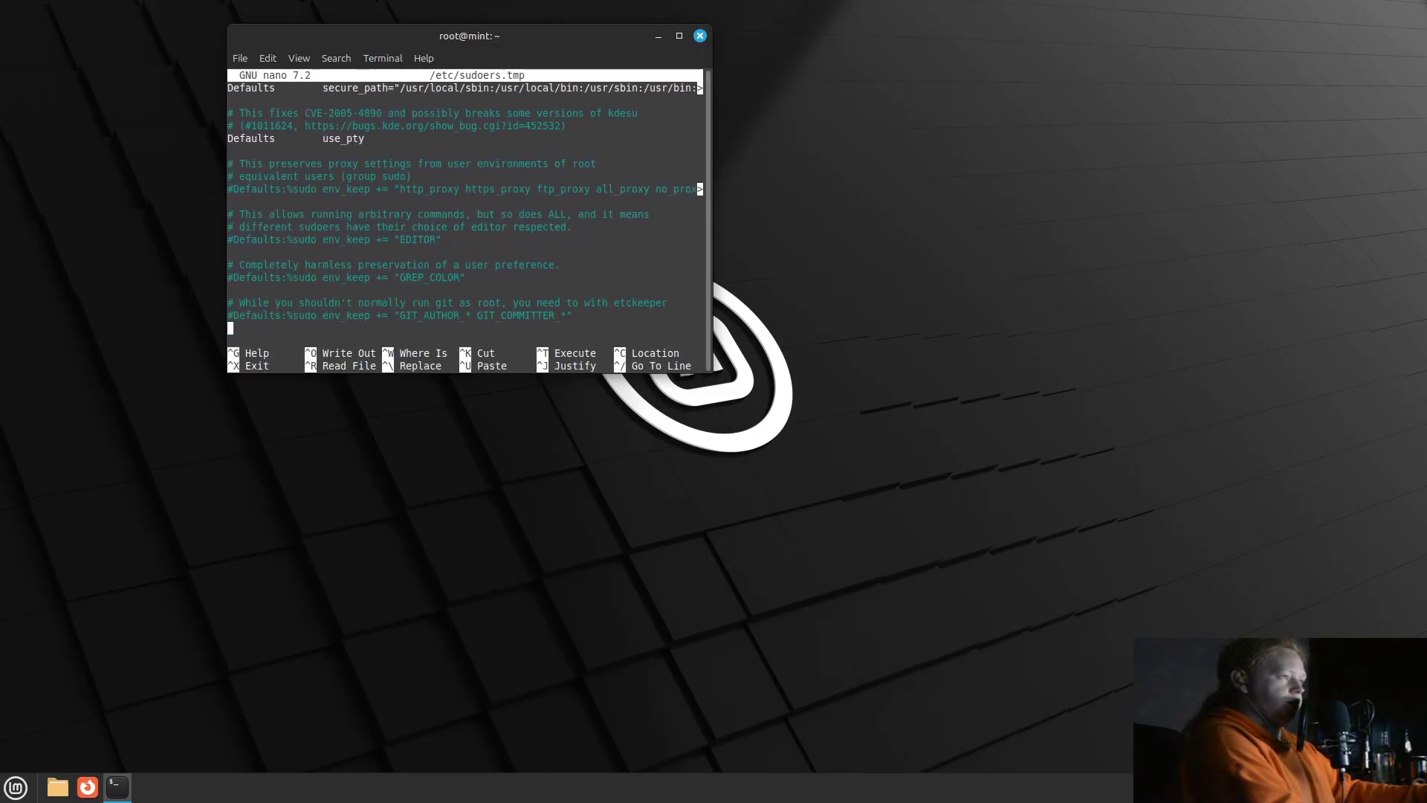
{"action": "key", "text": "Down"}
{"action": "key", "text": "Down"}
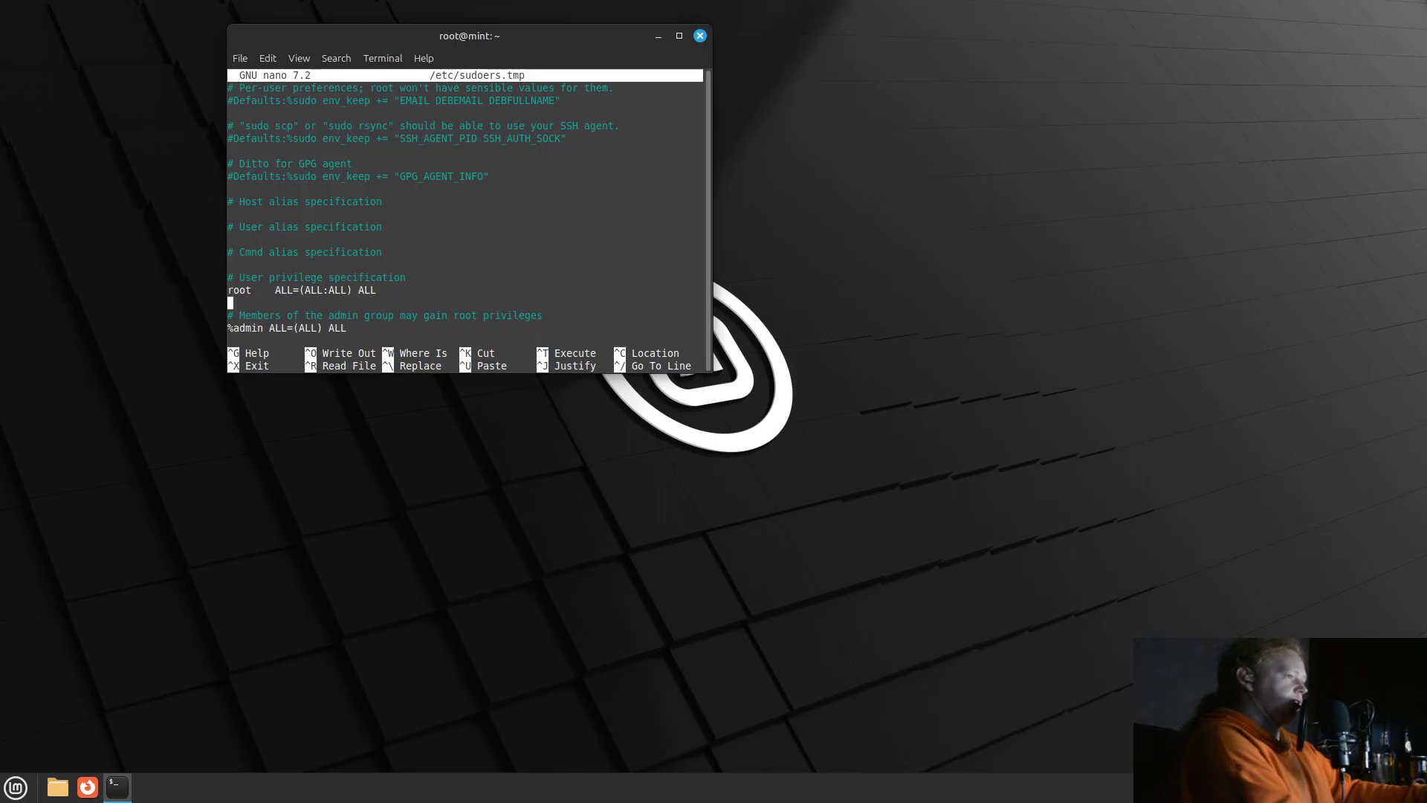
{"action": "key", "text": "Down"}
{"action": "key", "text": "Down"}
{"action": "key", "text": "Down"}
{"action": "key", "text": "Down"}
{"action": "key", "text": "Down"}
{"action": "key", "text": "Down"}
{"action": "key", "text": "Down"}
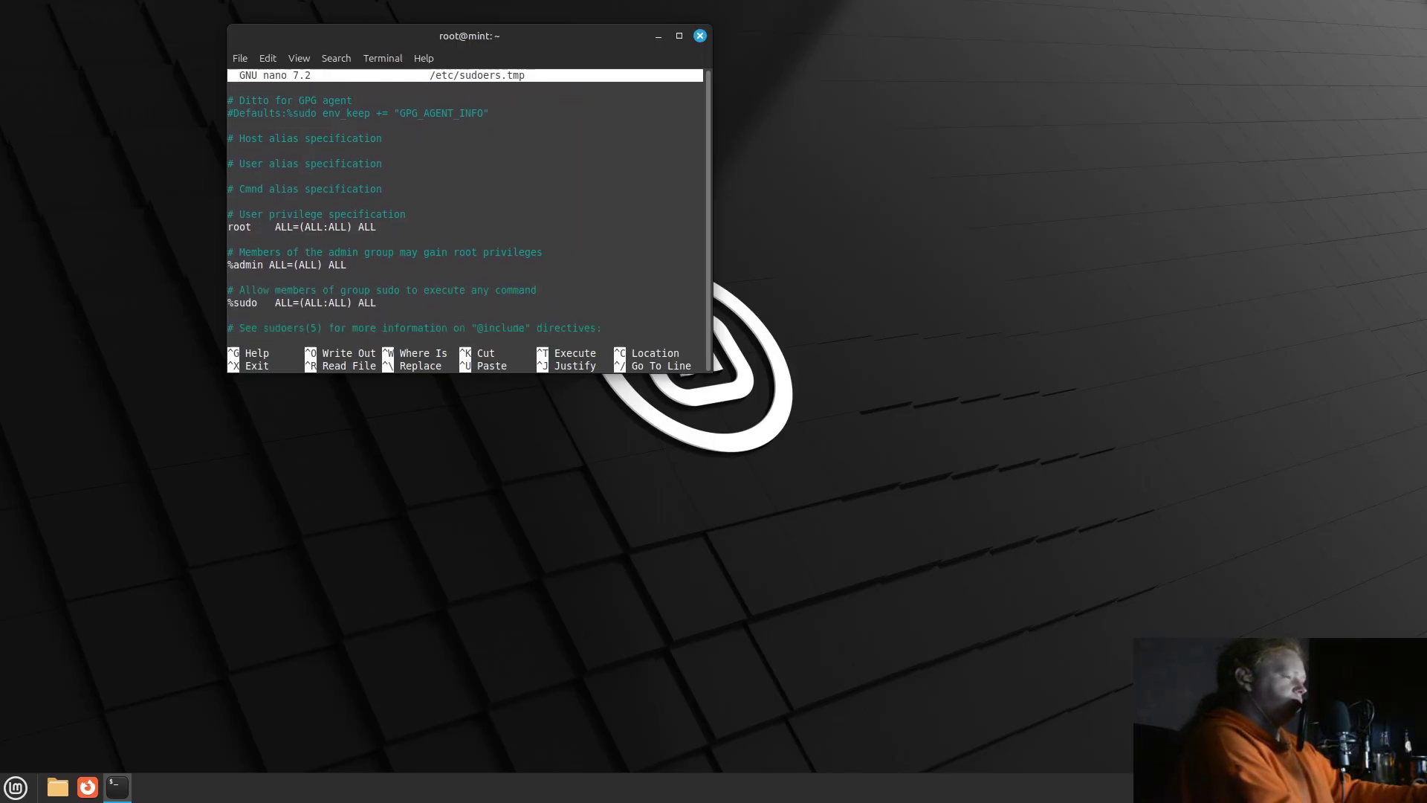
{"action": "key", "text": "Down"}
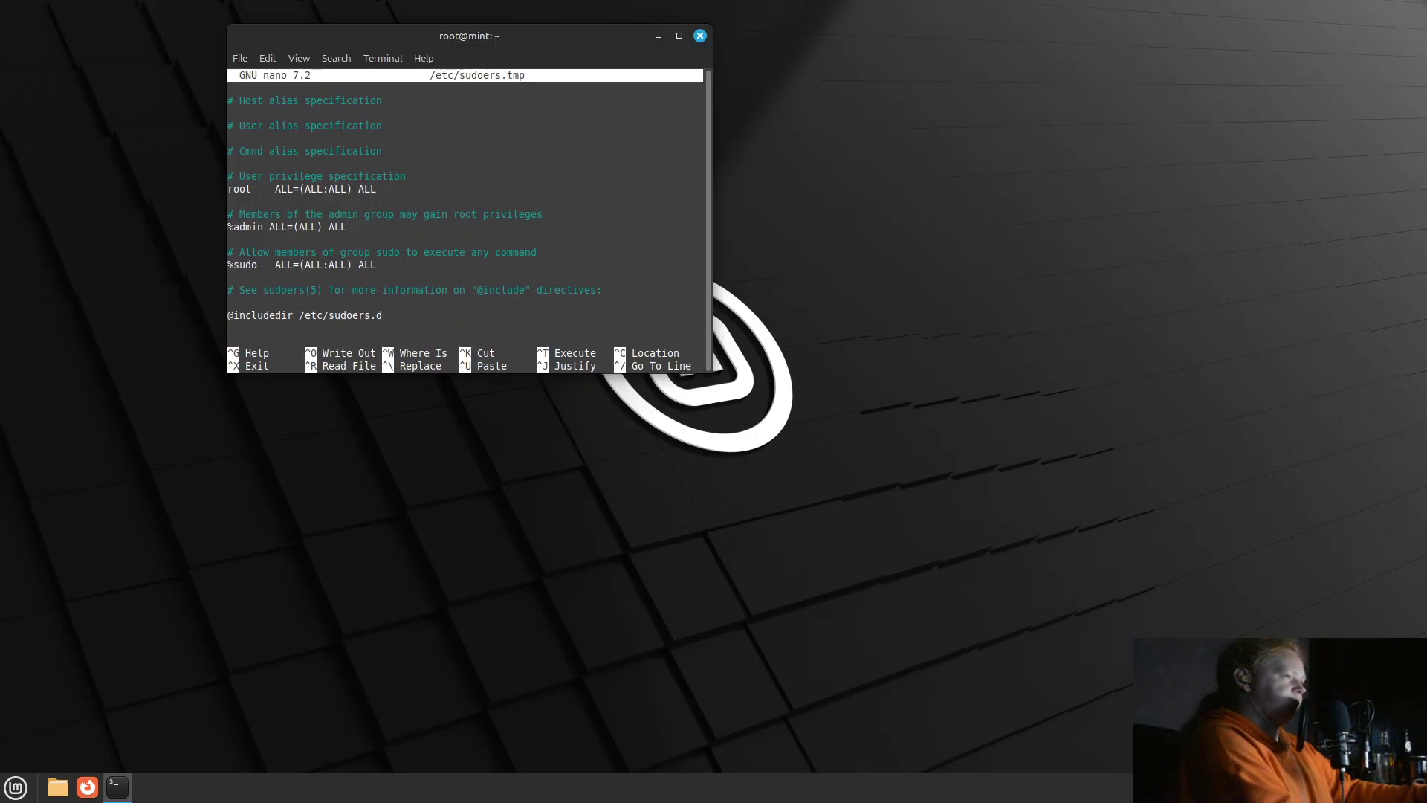
{"action": "type", "text": "mint"}
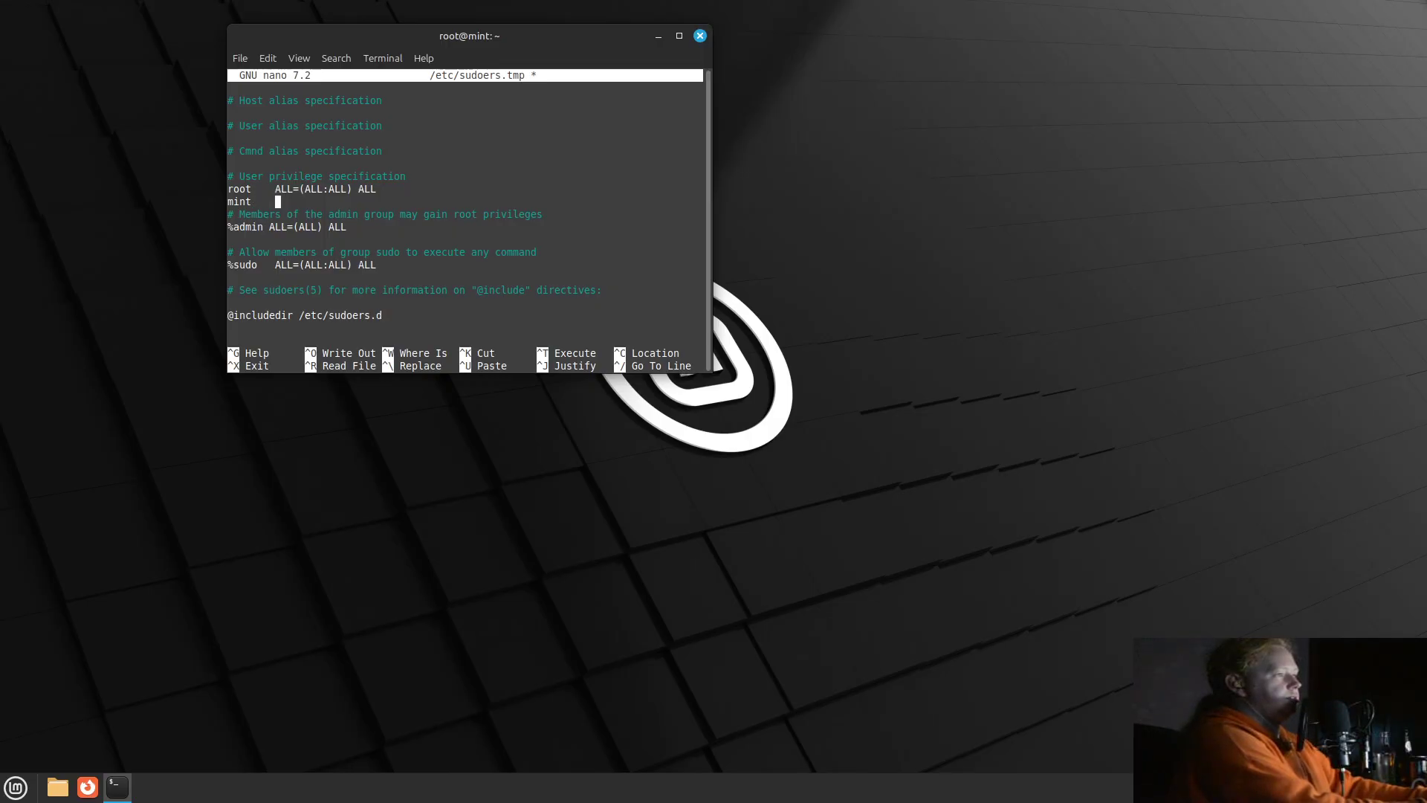
{"action": "type", "text": " A"}
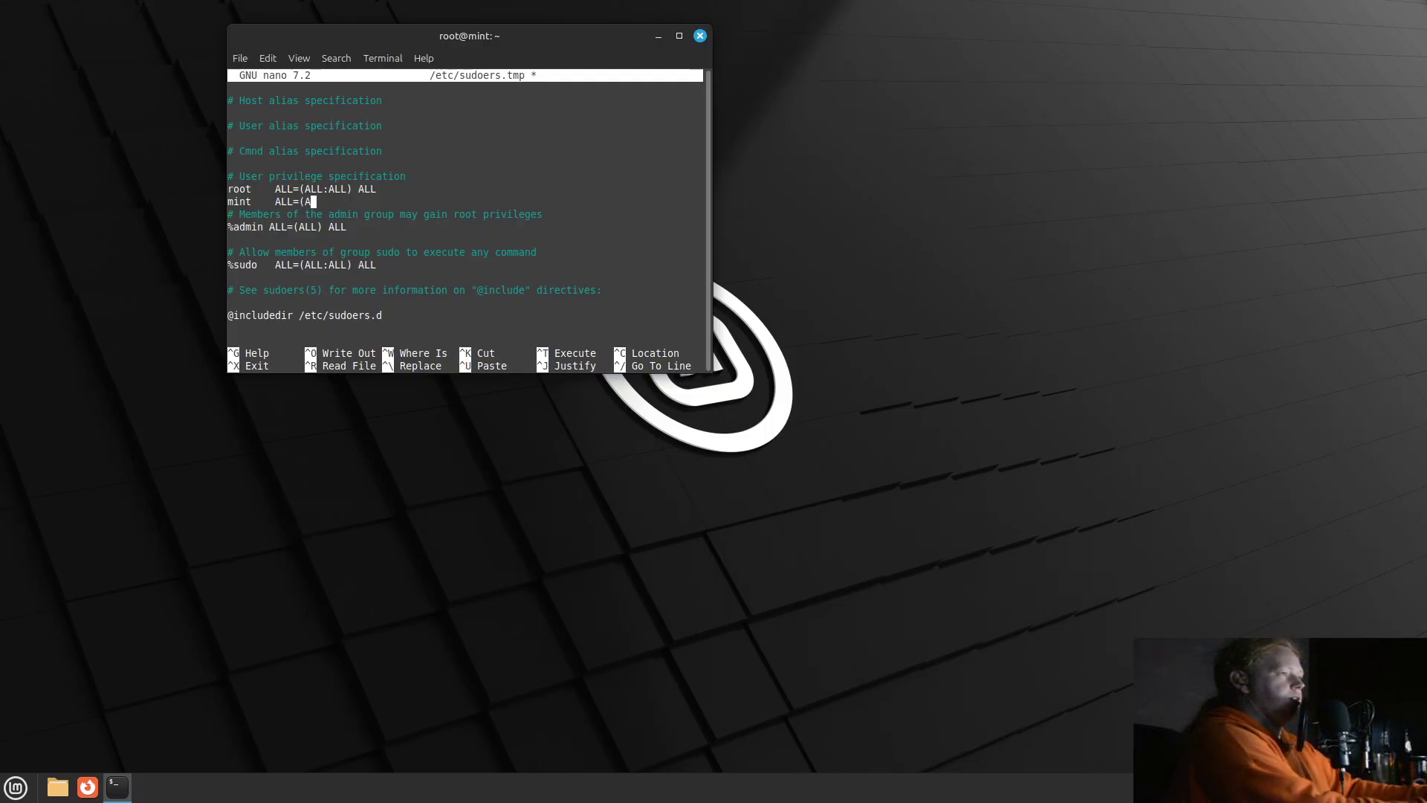
{"action": "type", "text": "::LL:ALL) ALL"}
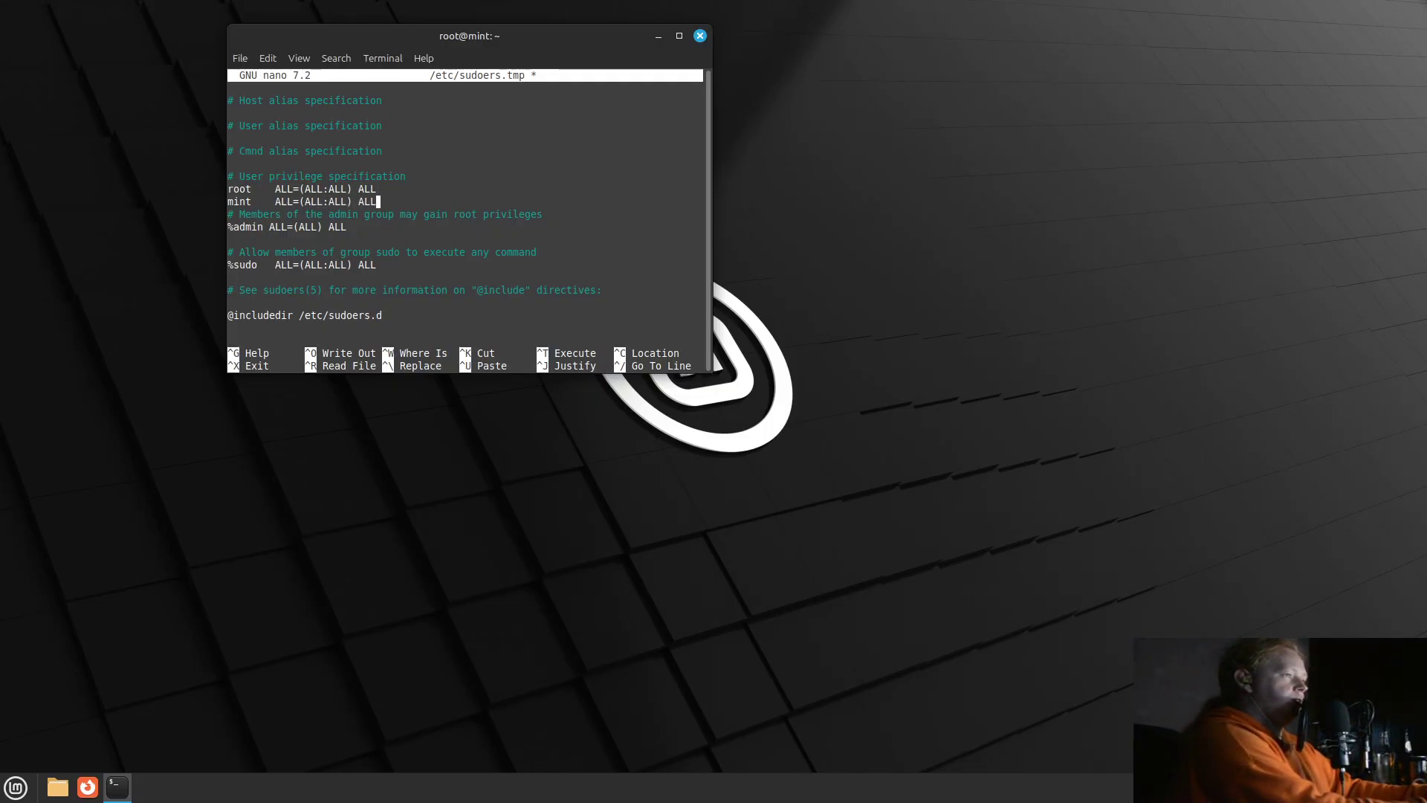
{"action": "key", "text": "ctrl+x"}
{"action": "key", "text": "y"}
{"action": "key", "text": "Return"}
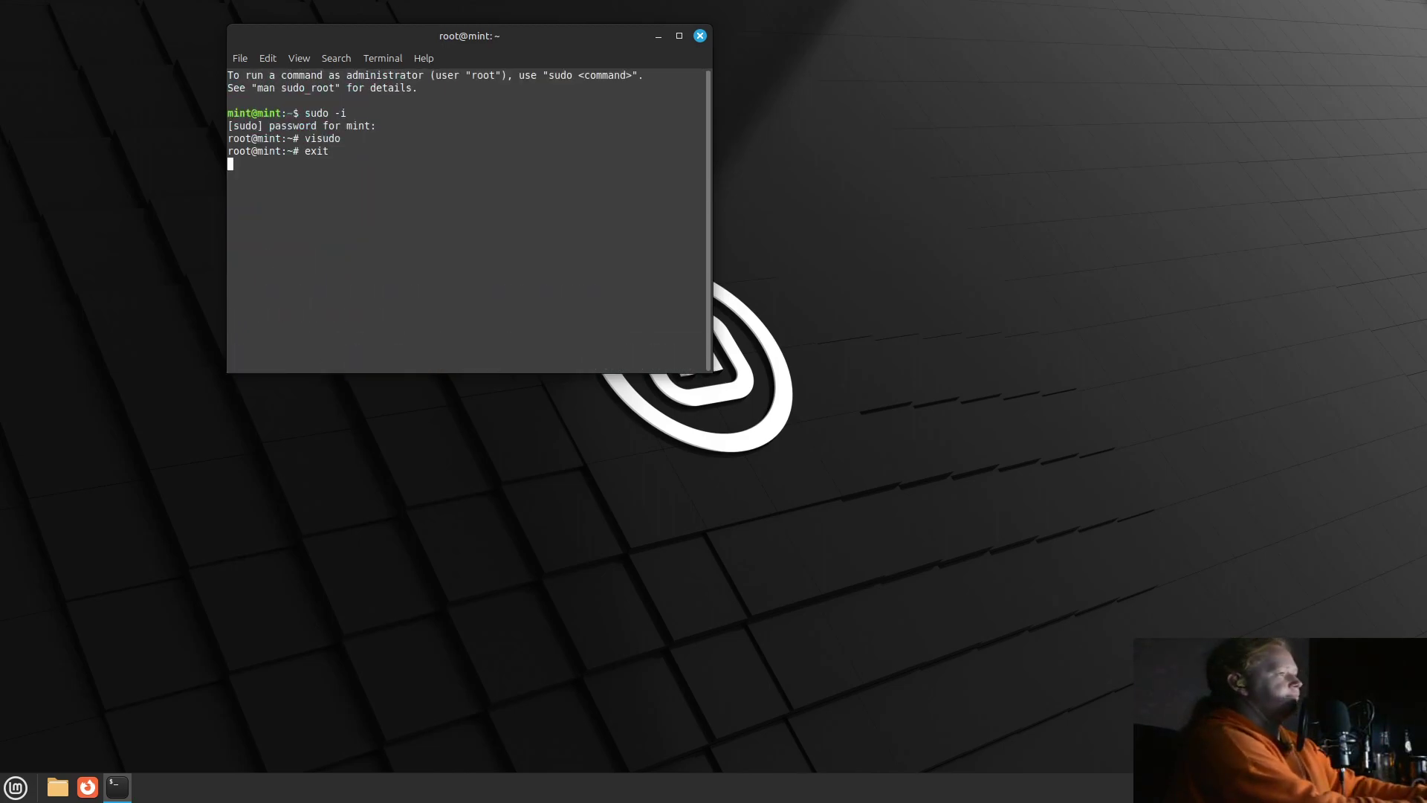
Maximize the Terminal and adjust its text size for readability.
{"action": "left_click", "coordinate": [677, 36]}
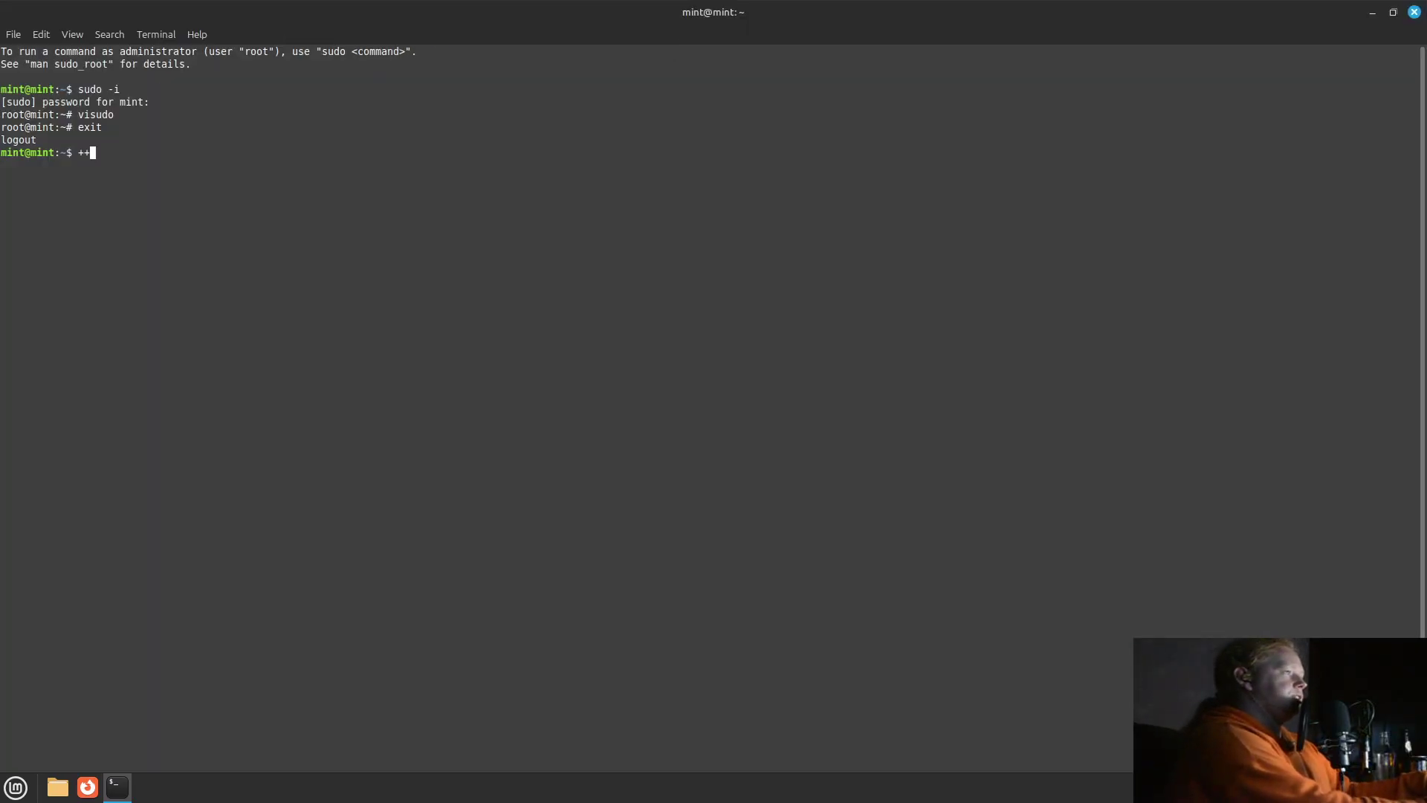
{"action": "key", "text": "ctrl+minus"}
{"action": "key", "text": "ctrl+minus"}
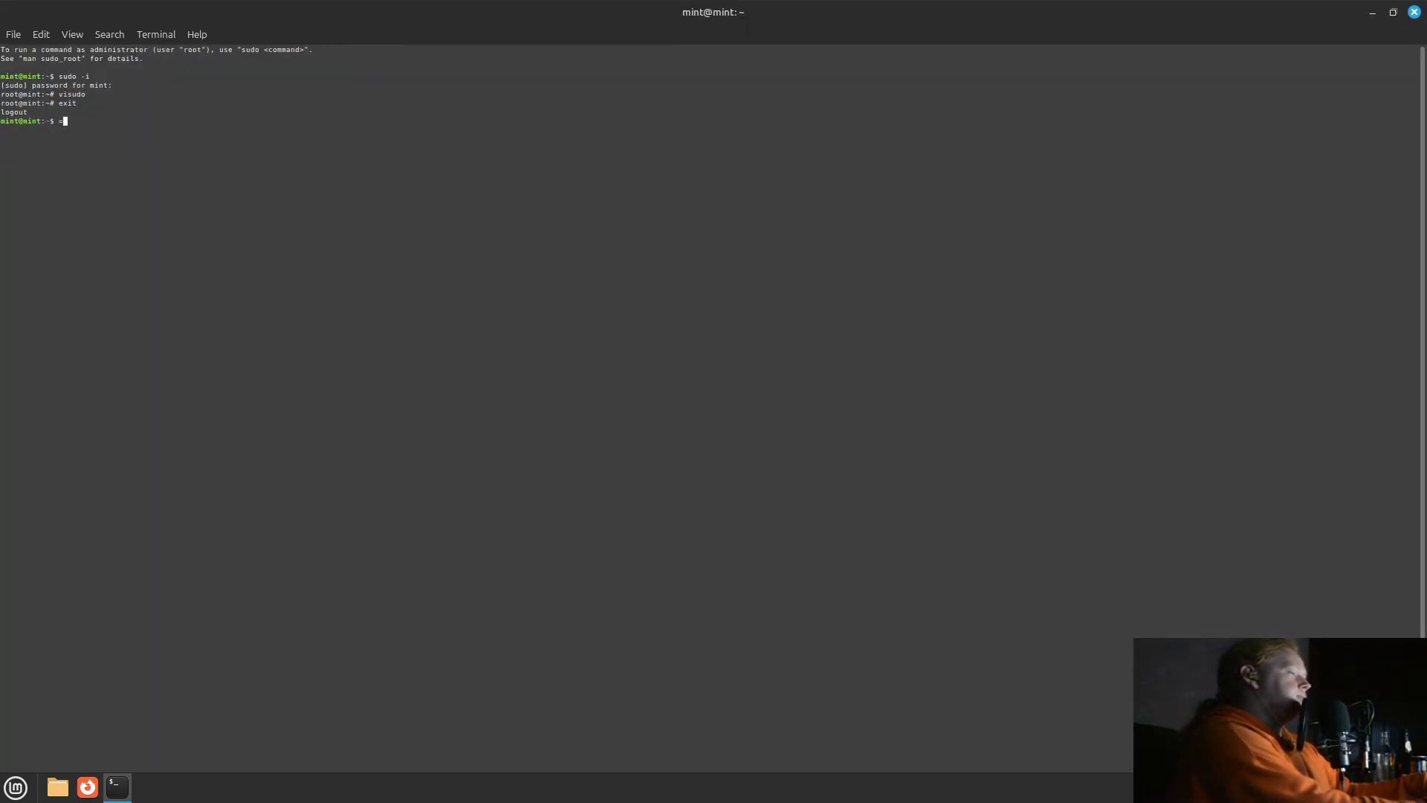
{"action": "key", "text": "ctrl+plus"}
{"action": "key", "text": "ctrl+plus"}
{"action": "key", "text": "ctrl+plus"}
{"action": "key", "text": "ctrl+plus"}
{"action": "key", "text": "ctrl+plus"}
{"action": "key", "text": "ctrl+plus"}
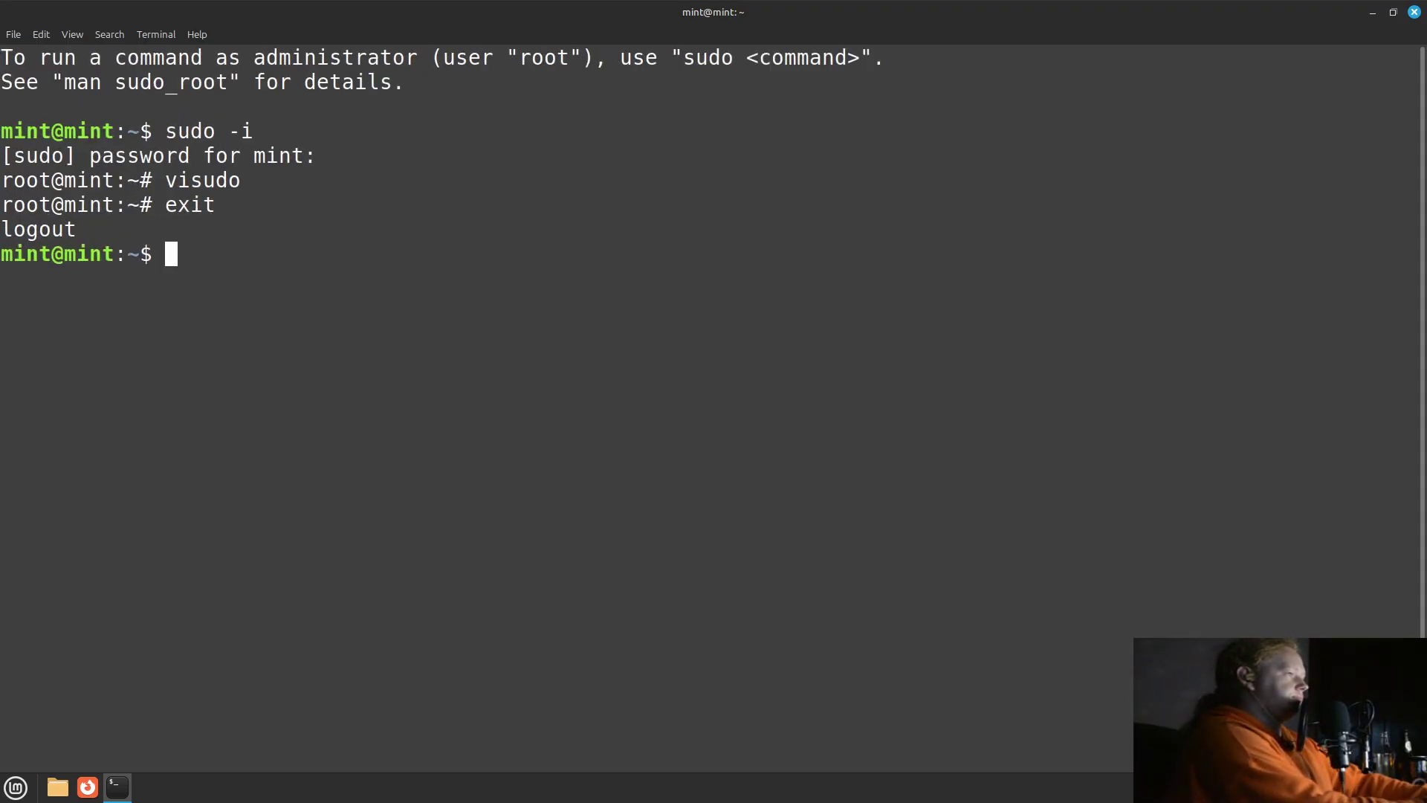
Run sudo apt install neofetch, then run neofetch to display system information.
{"action": "type", "text": "sudo a"}
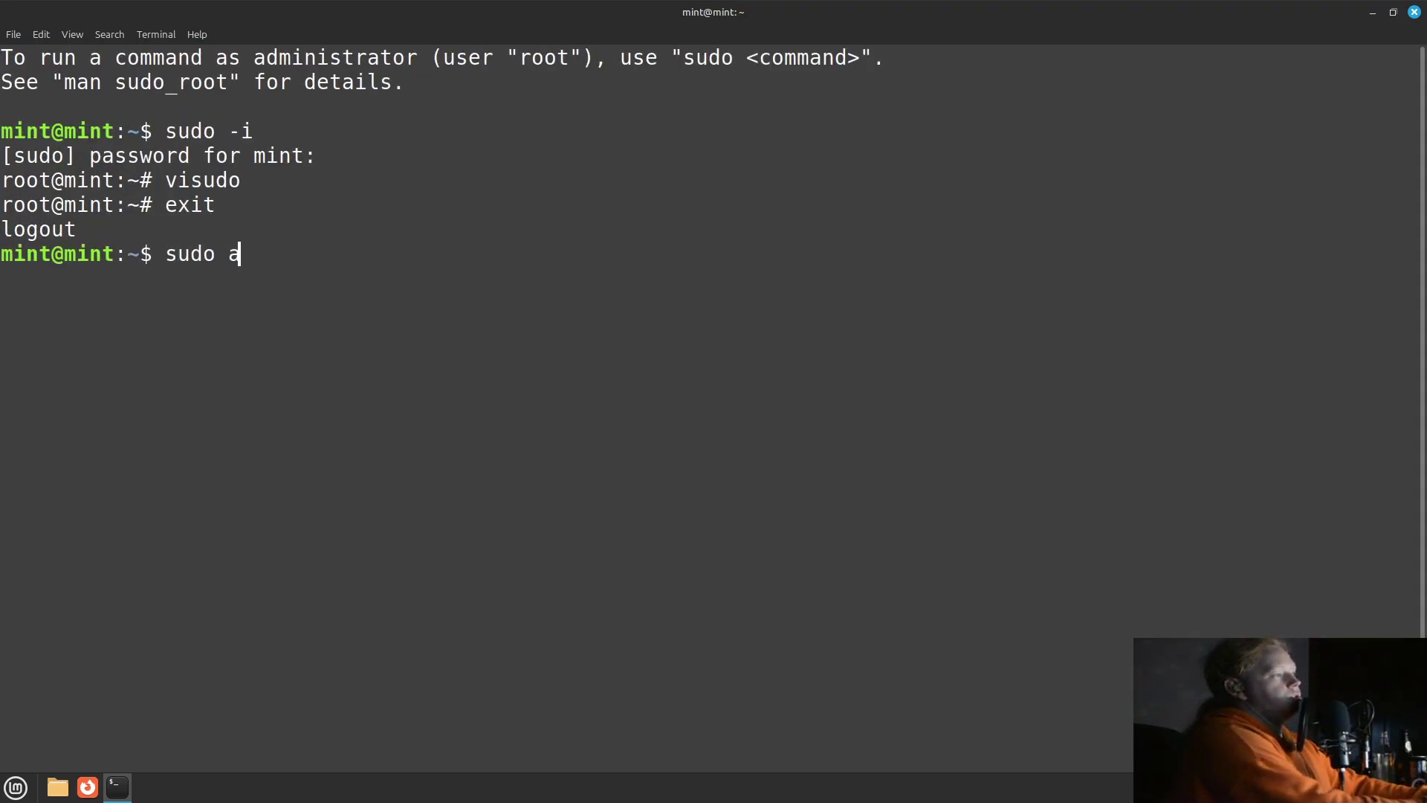
{"action": "type", "text": "pt install neofetch"}
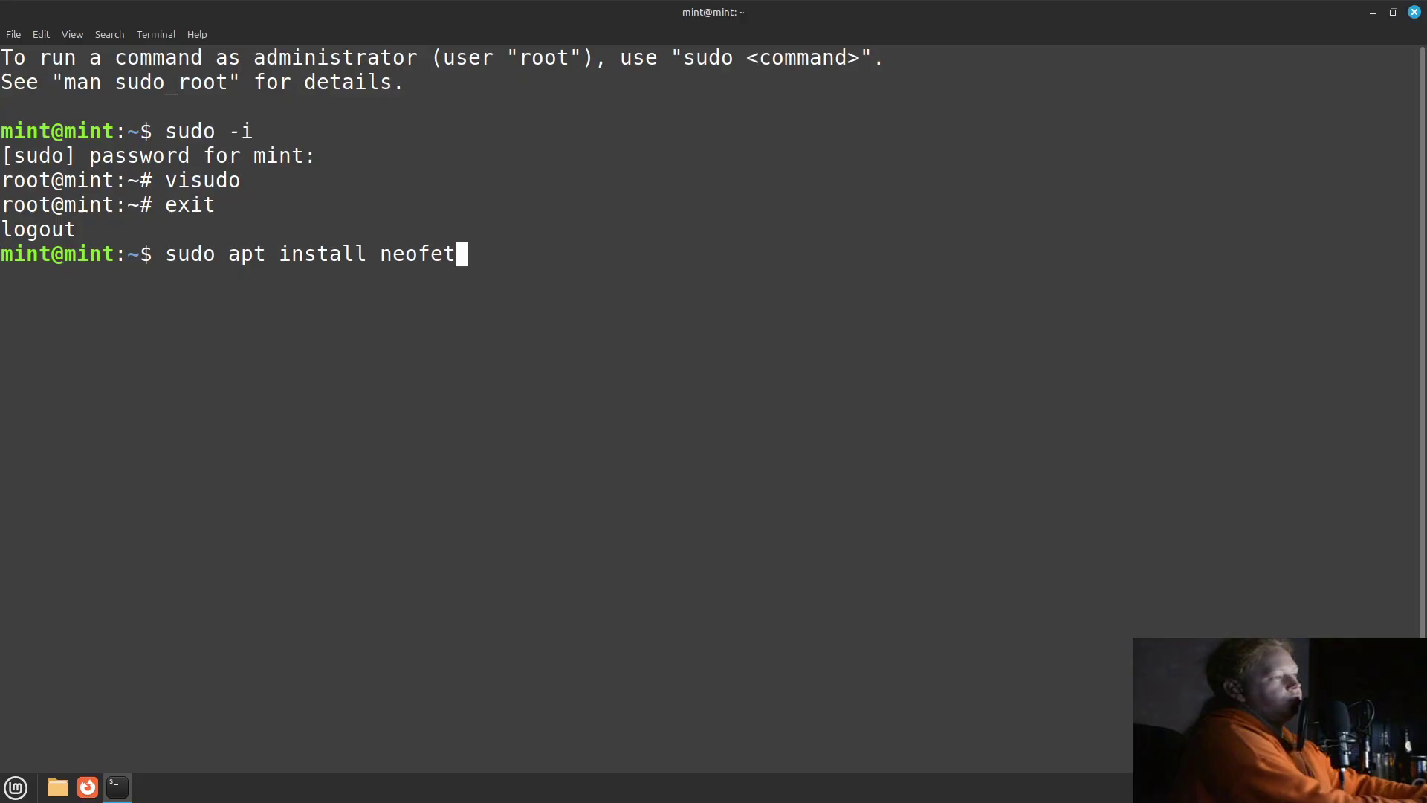
{"action": "key", "text": "Return"}
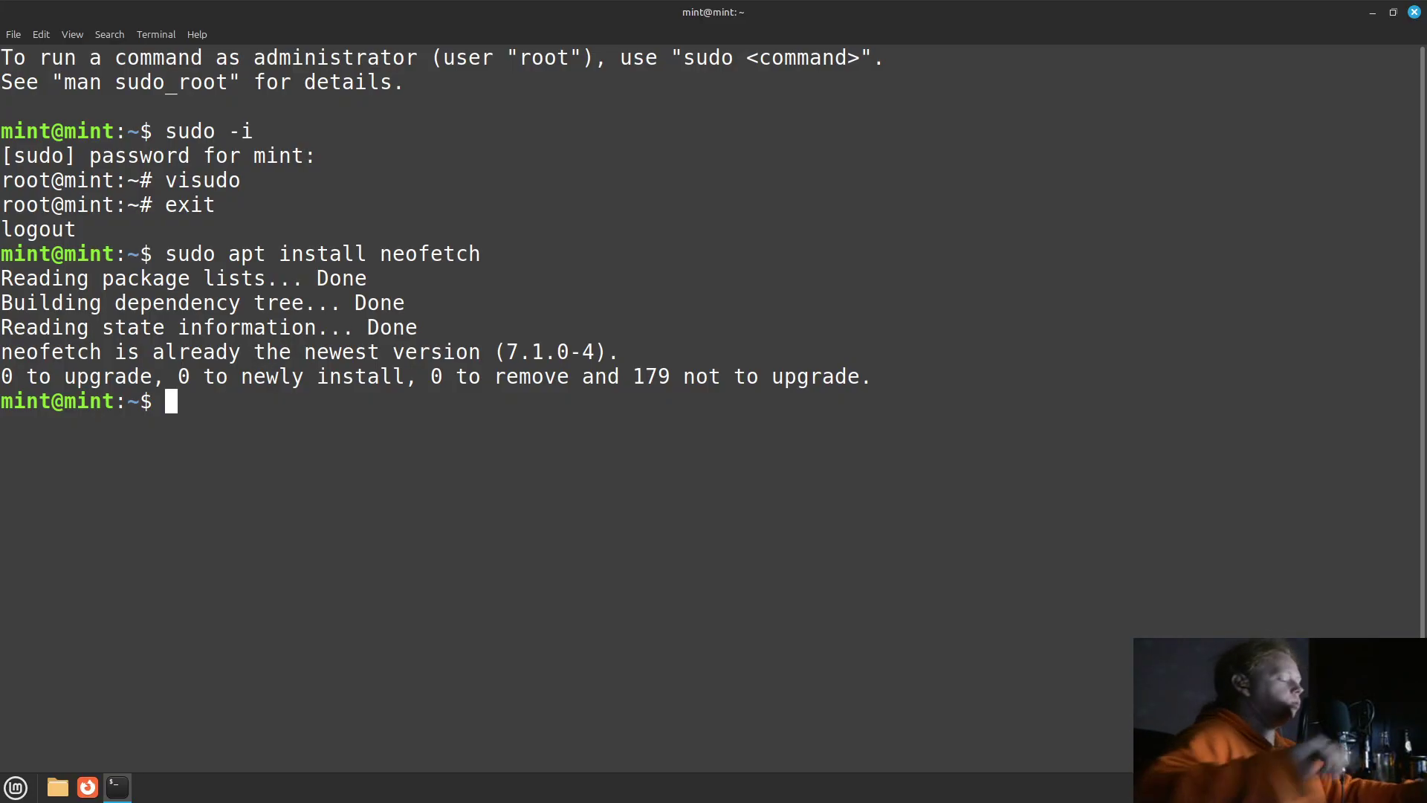
{"action": "type", "text": "neofetch"}
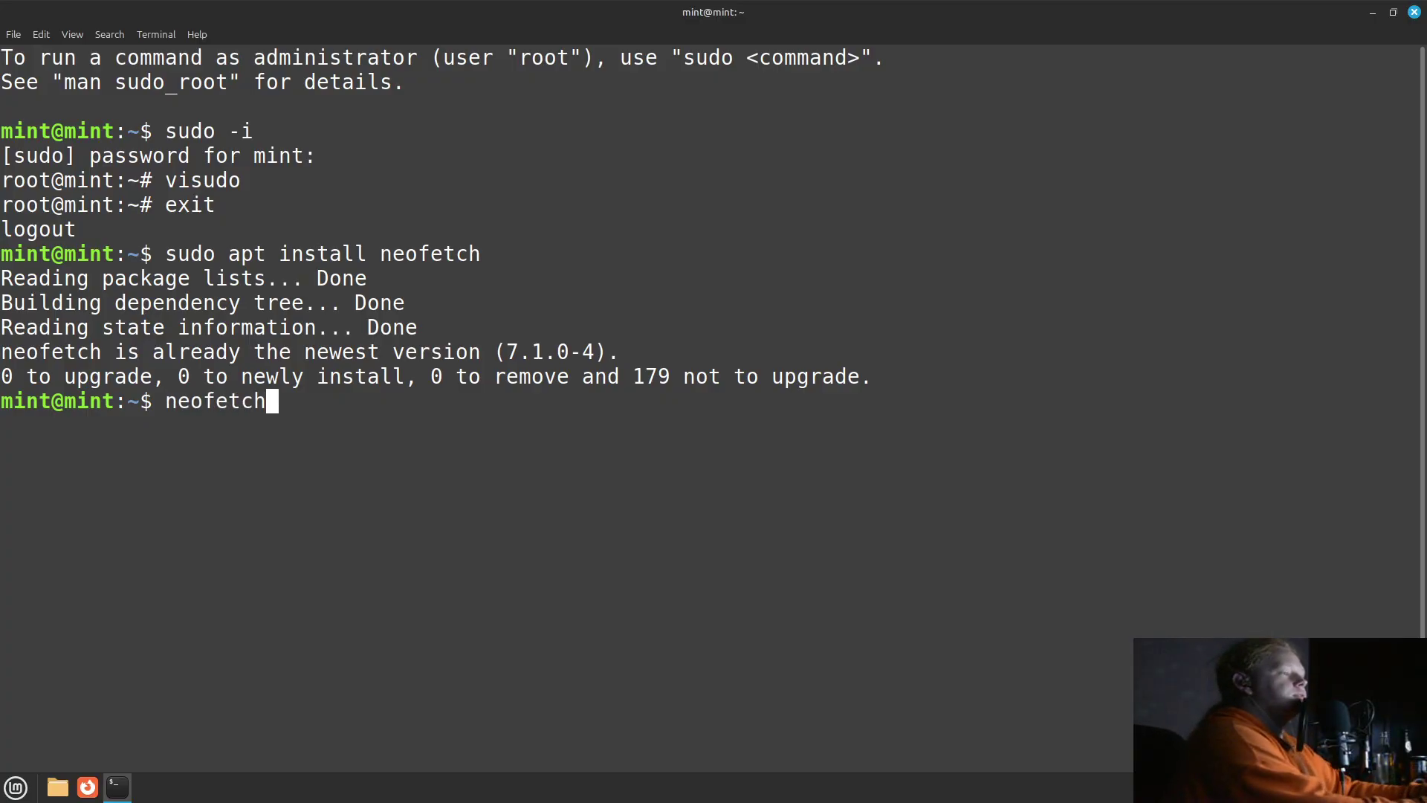
{"action": "key", "text": "Return"}
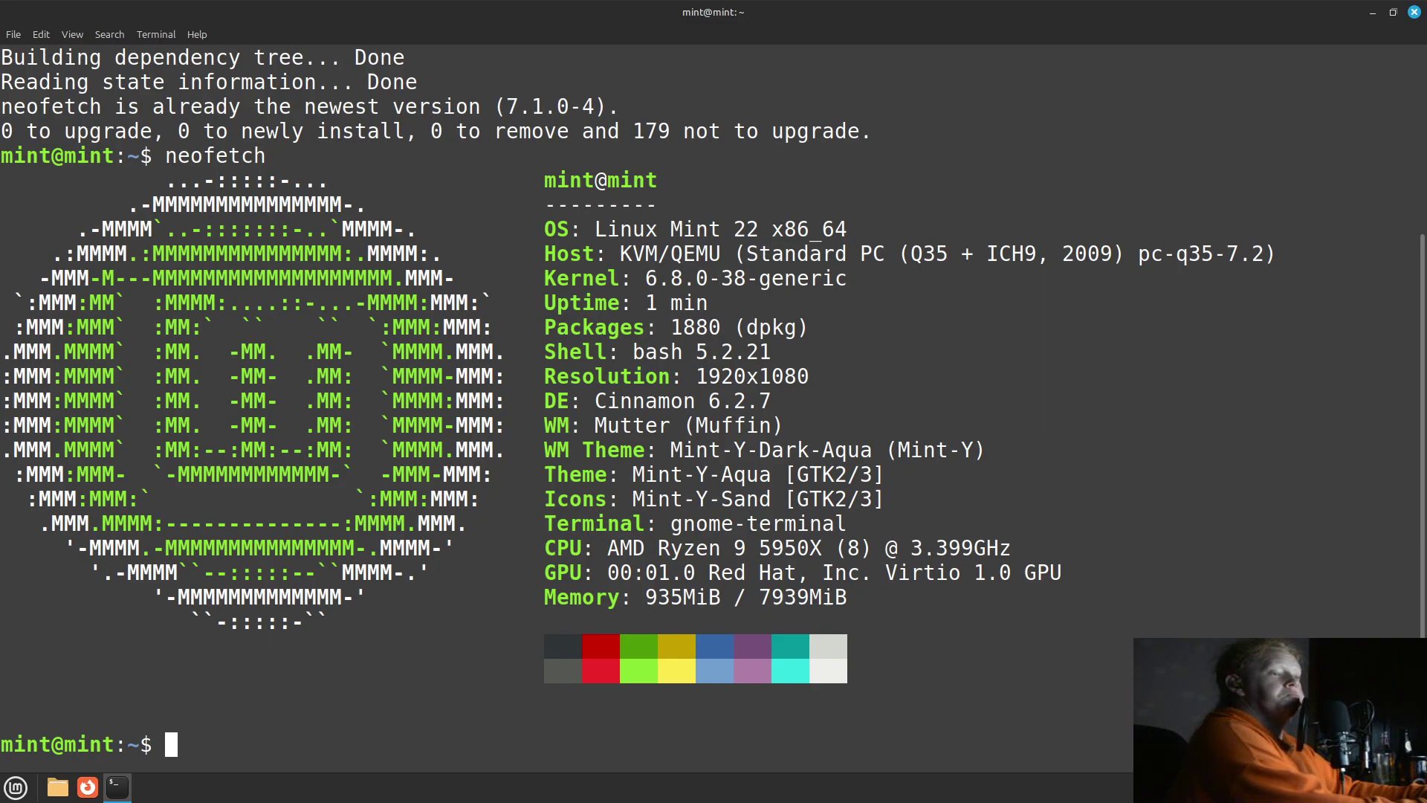
Clear the terminal and refresh the package lists with sudo apt update.
{"action": "type", "text": "clear"}
{"action": "key", "text": "Return"}
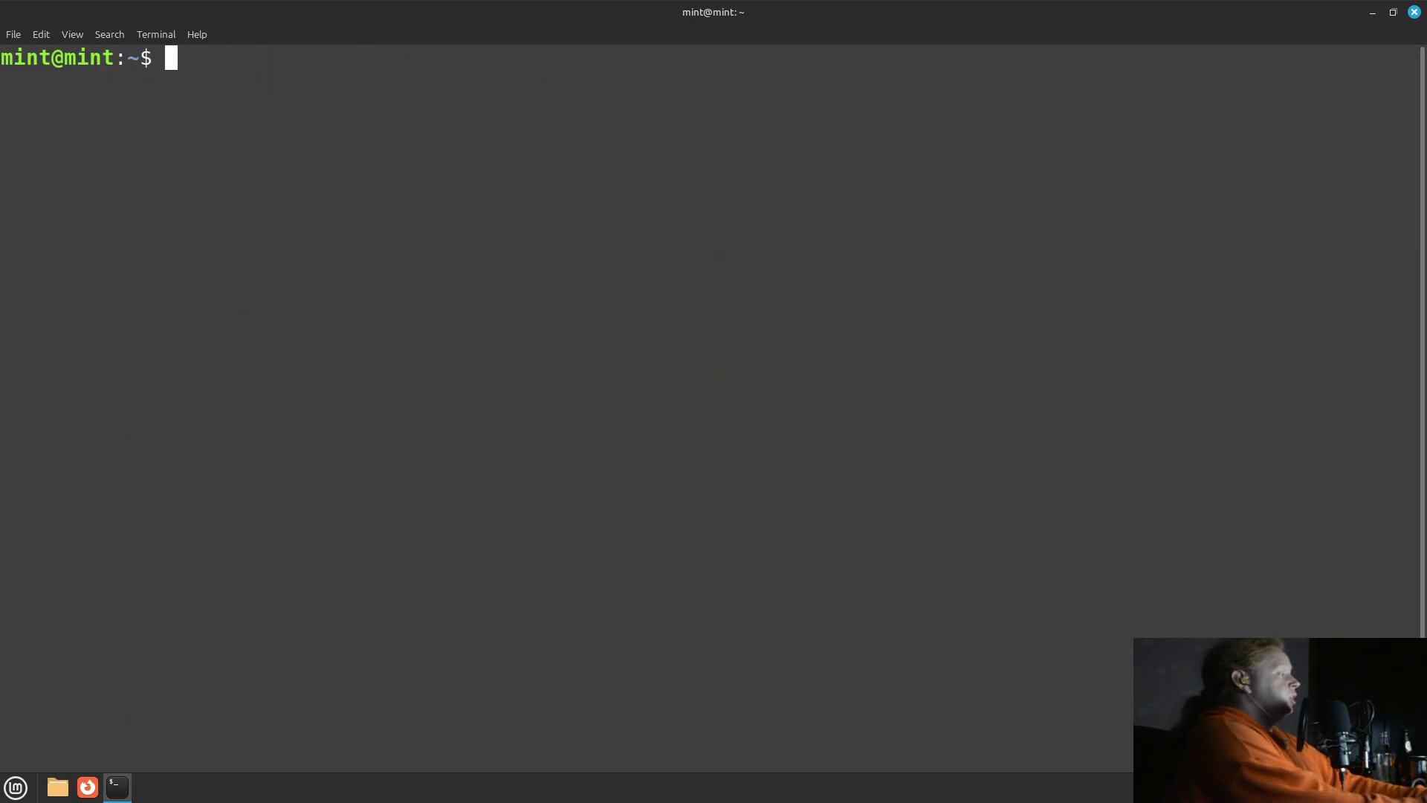
{"action": "type", "text": "sudo apt "}
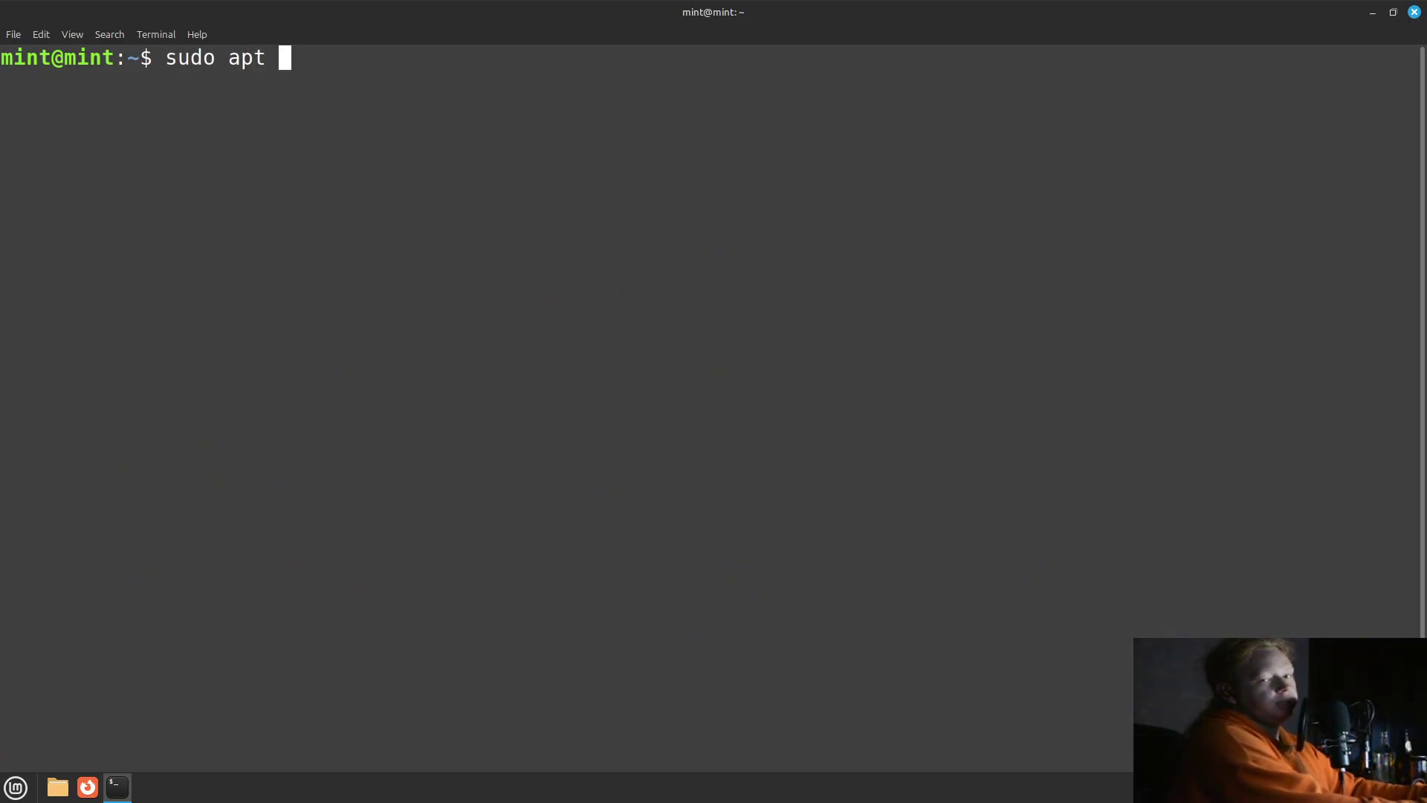
{"action": "type", "text": "update"}
{"action": "key", "text": "Return"}
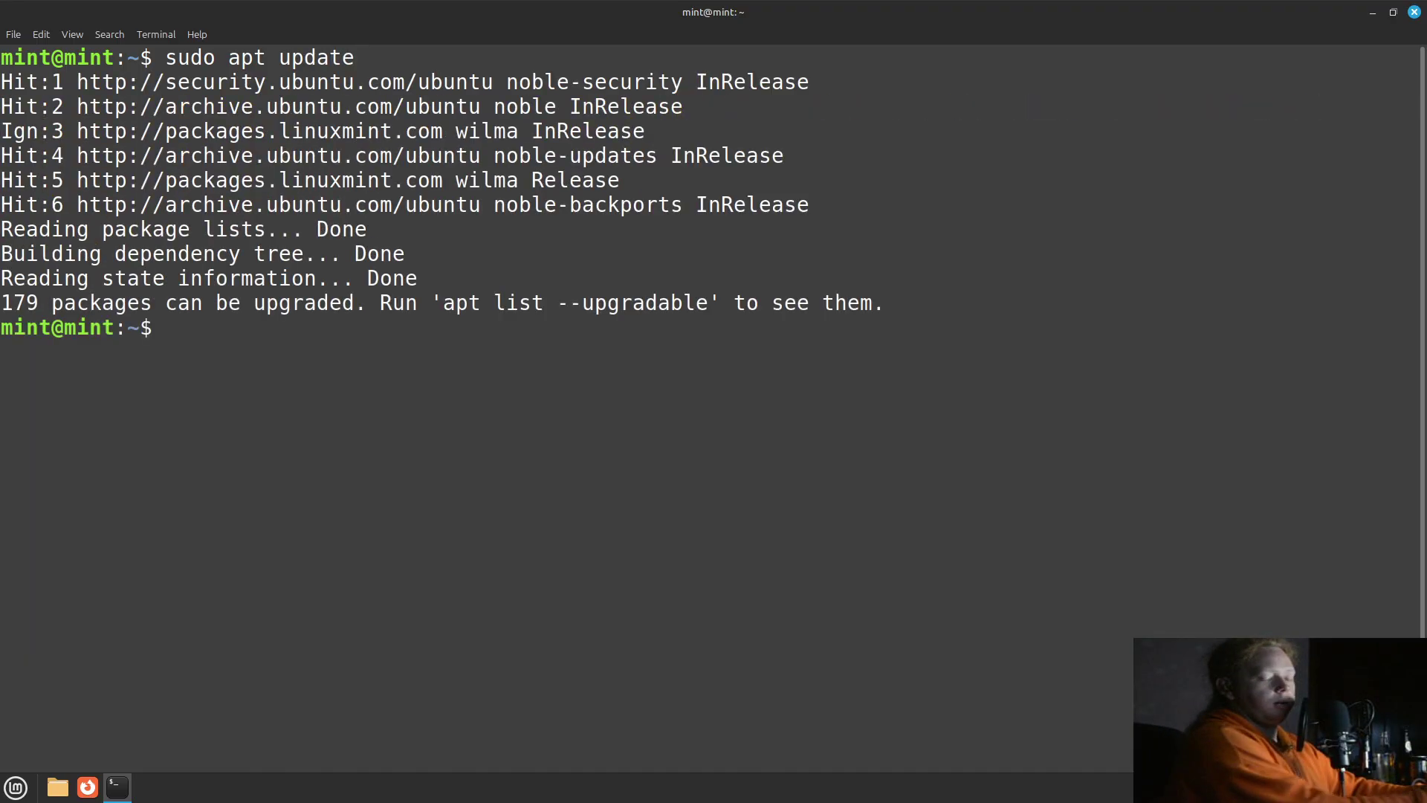
Run sudo apt upgrade and confirm with 'y' to install all upgrades.
{"action": "type", "text": "su"}
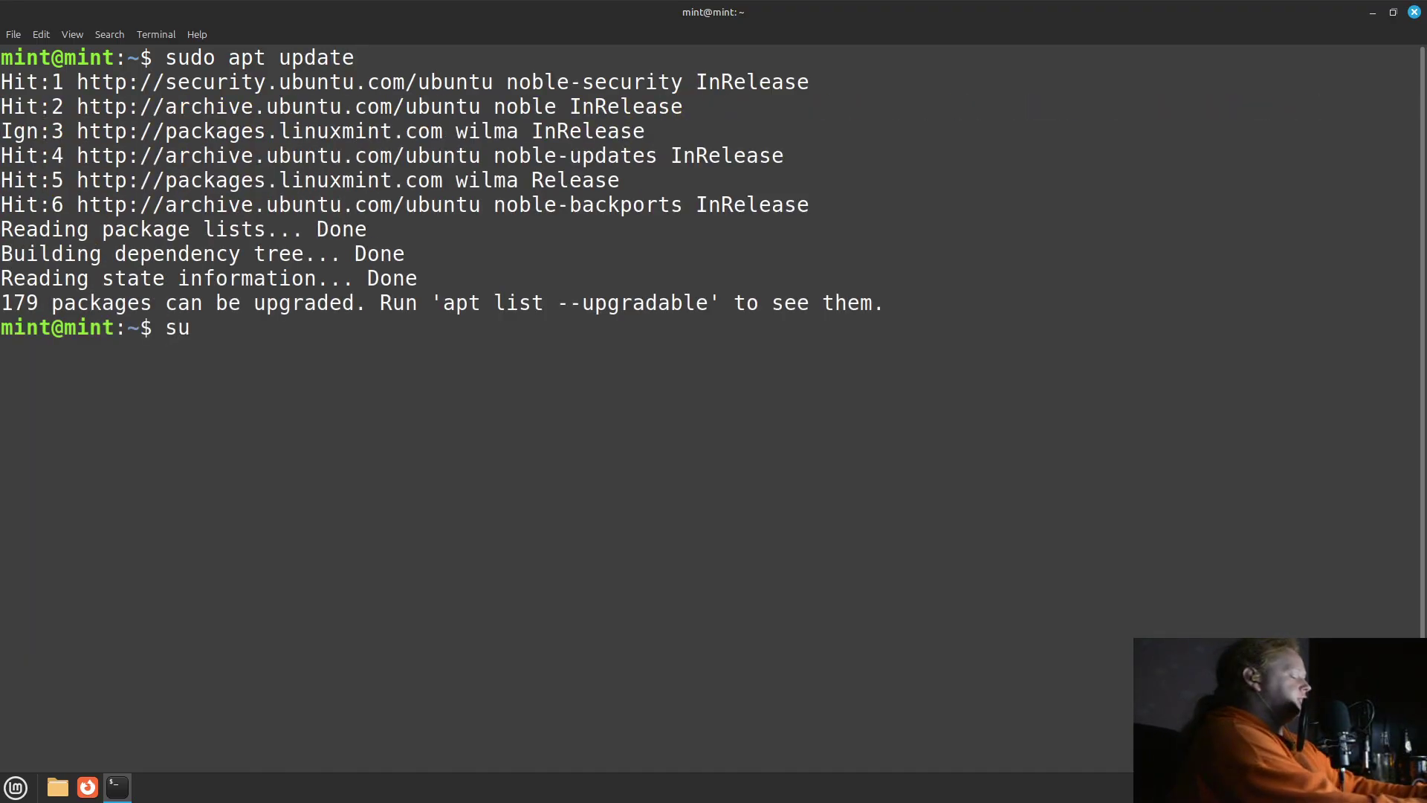
{"action": "type", "text": "do apt upgrade"}
{"action": "key", "text": "Return"}
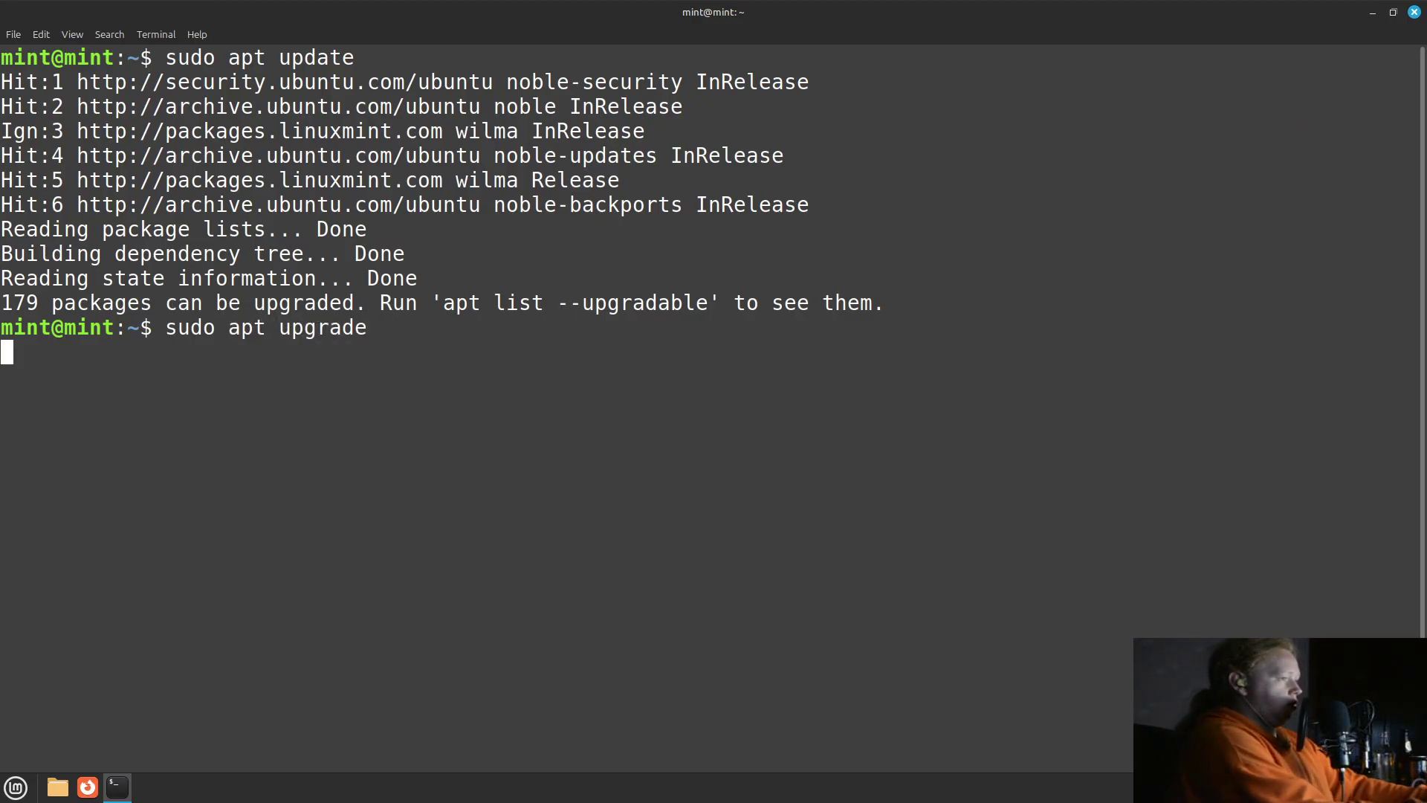
{"action": "type", "text": "y"}
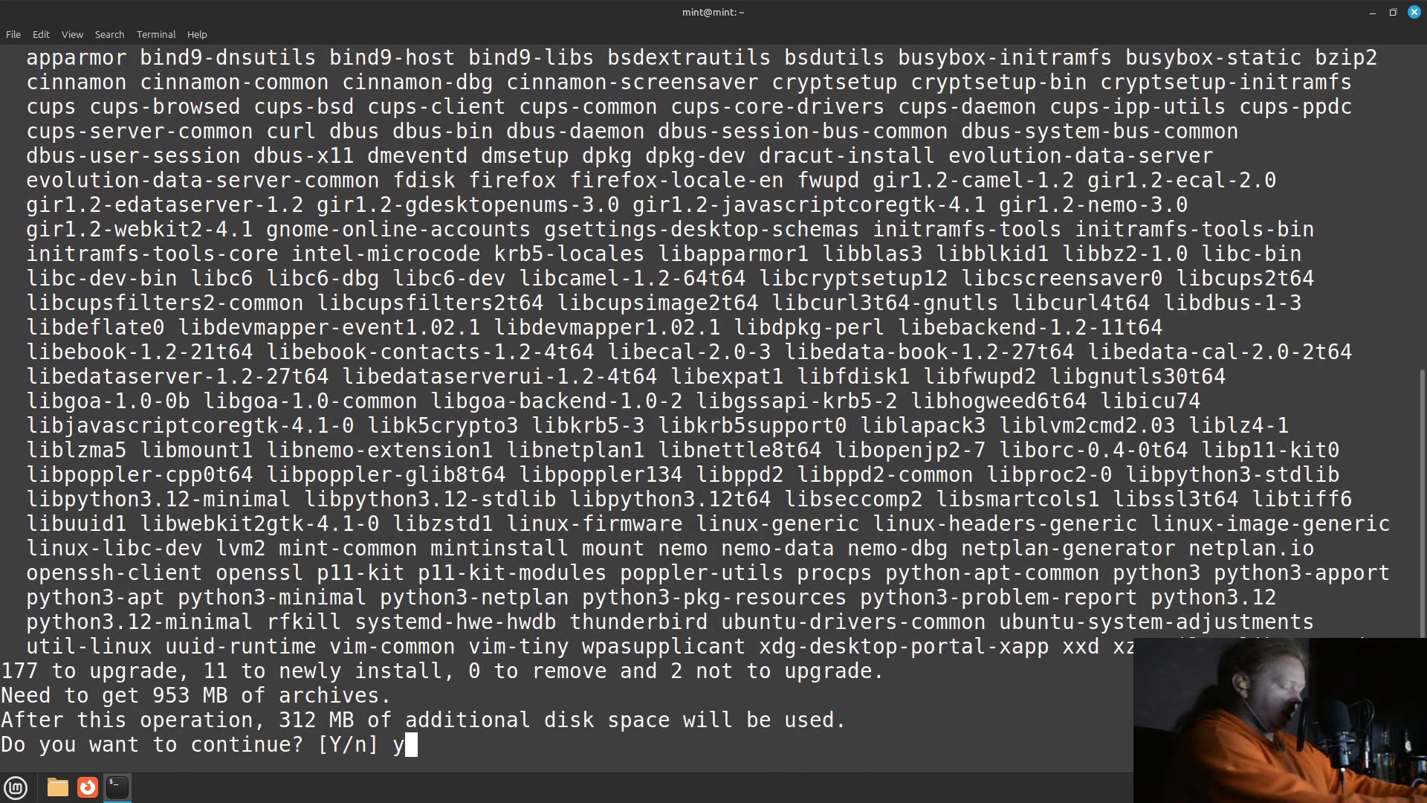
{"action": "key", "text": "Return"}
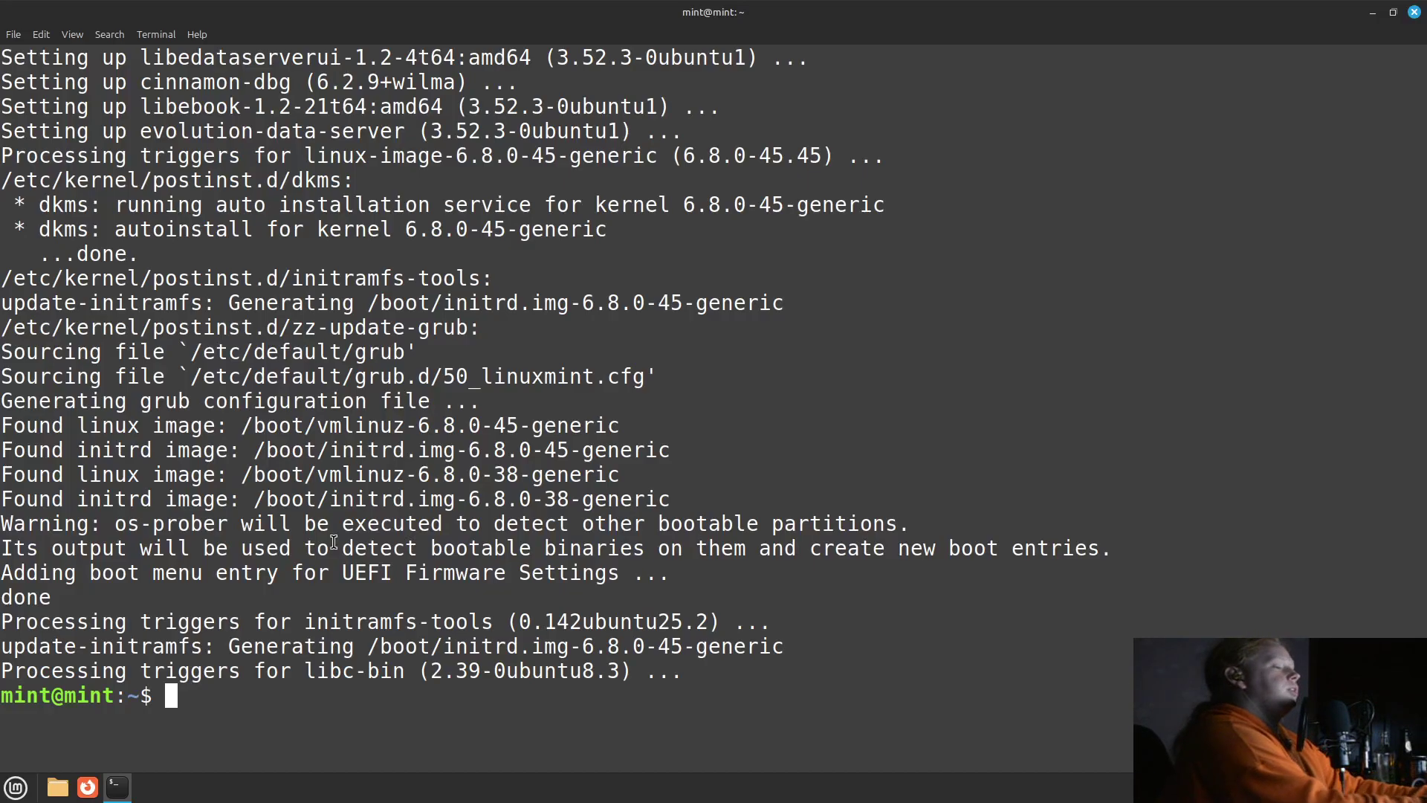
Clear the screen and enter 'sudo apt install kde-standard', answering 'y' at the prompt.
{"action": "type", "text": "sud"}
{"action": "key", "text": "BackSpace"}
{"action": "key", "text": "BackSpace"}
{"action": "key", "text": "BackSpace"}
{"action": "type", "text": "clear"}
{"action": "key", "text": "Return"}
{"action": "type", "text": "s"}
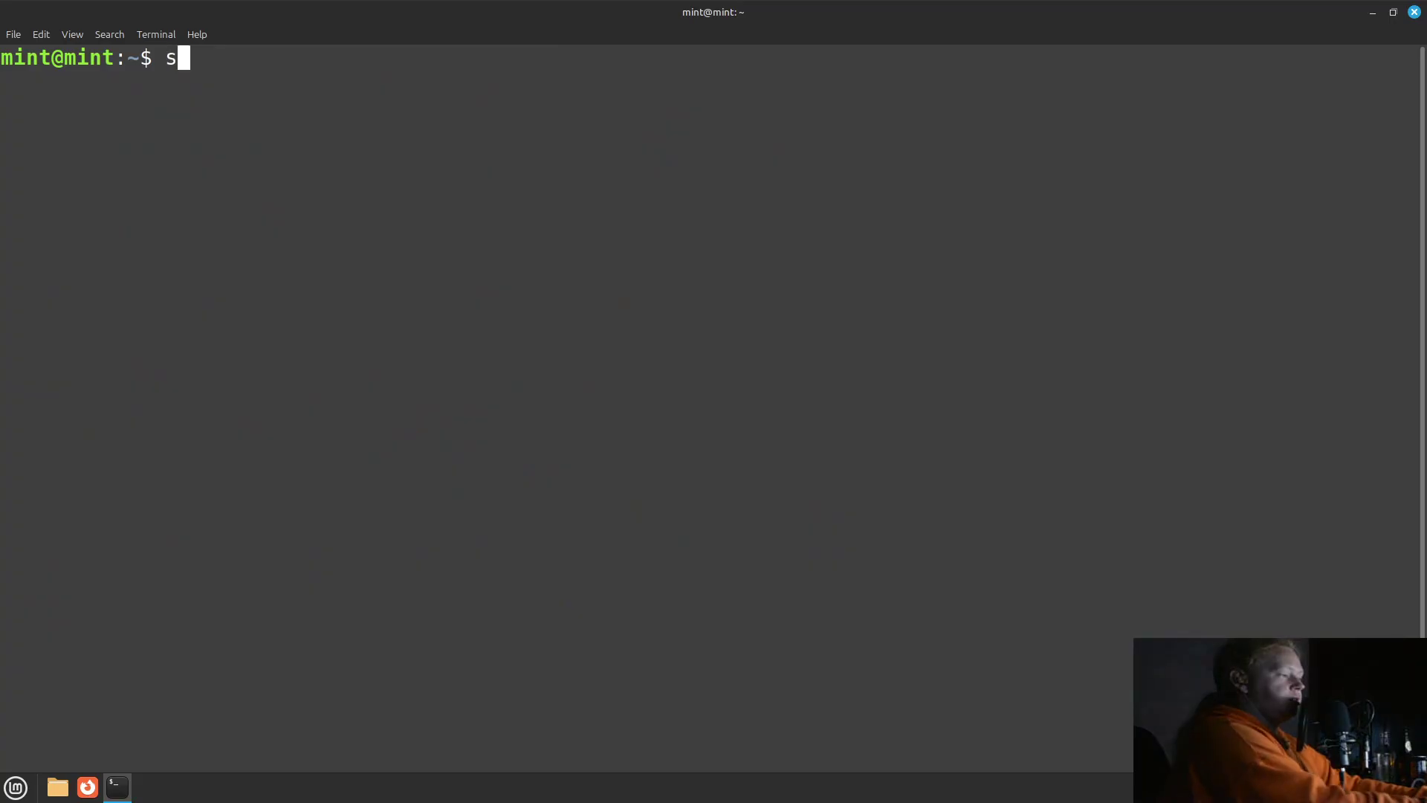
{"action": "type", "text": "udo apt in"}
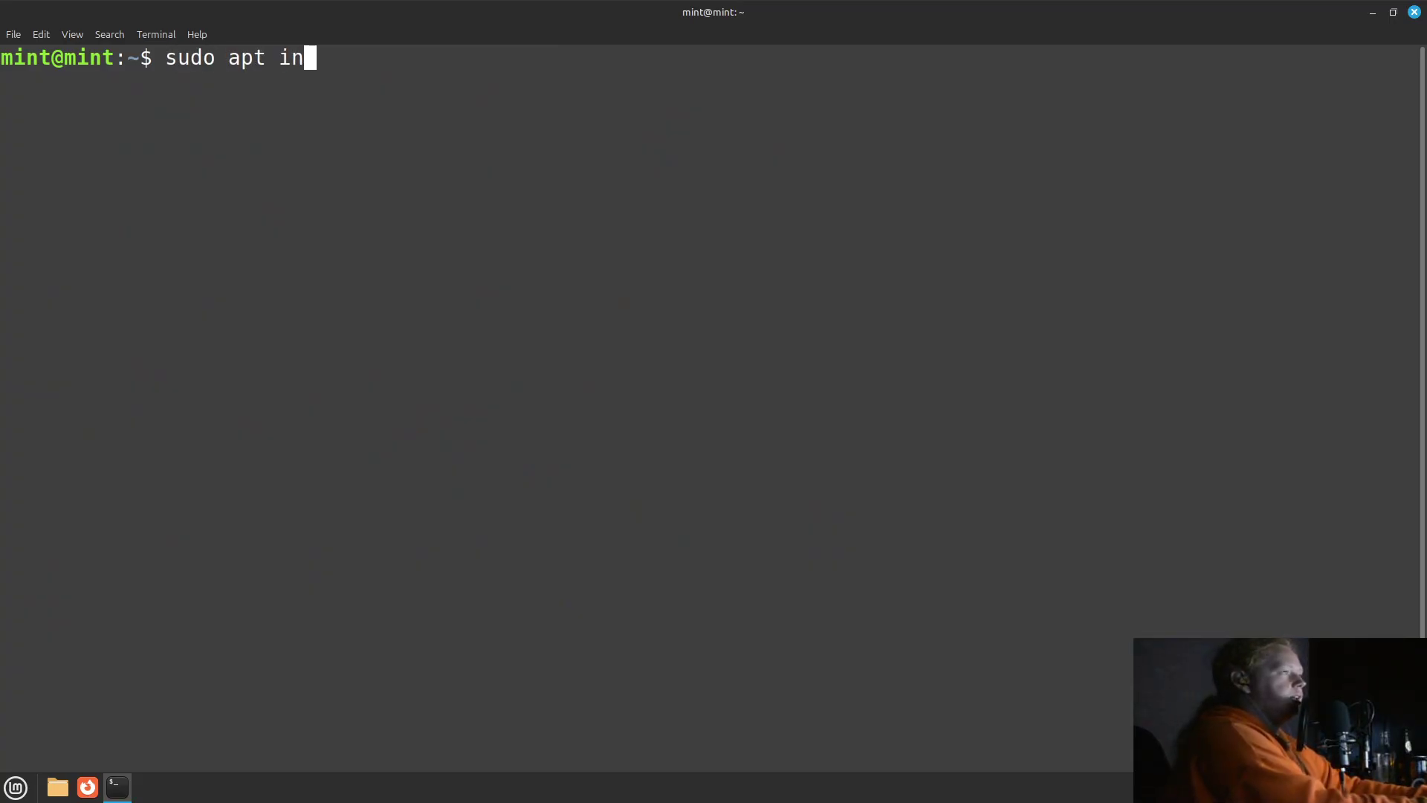
{"action": "type", "text": "stall kde=="}
{"action": "key", "text": "BackSpace"}
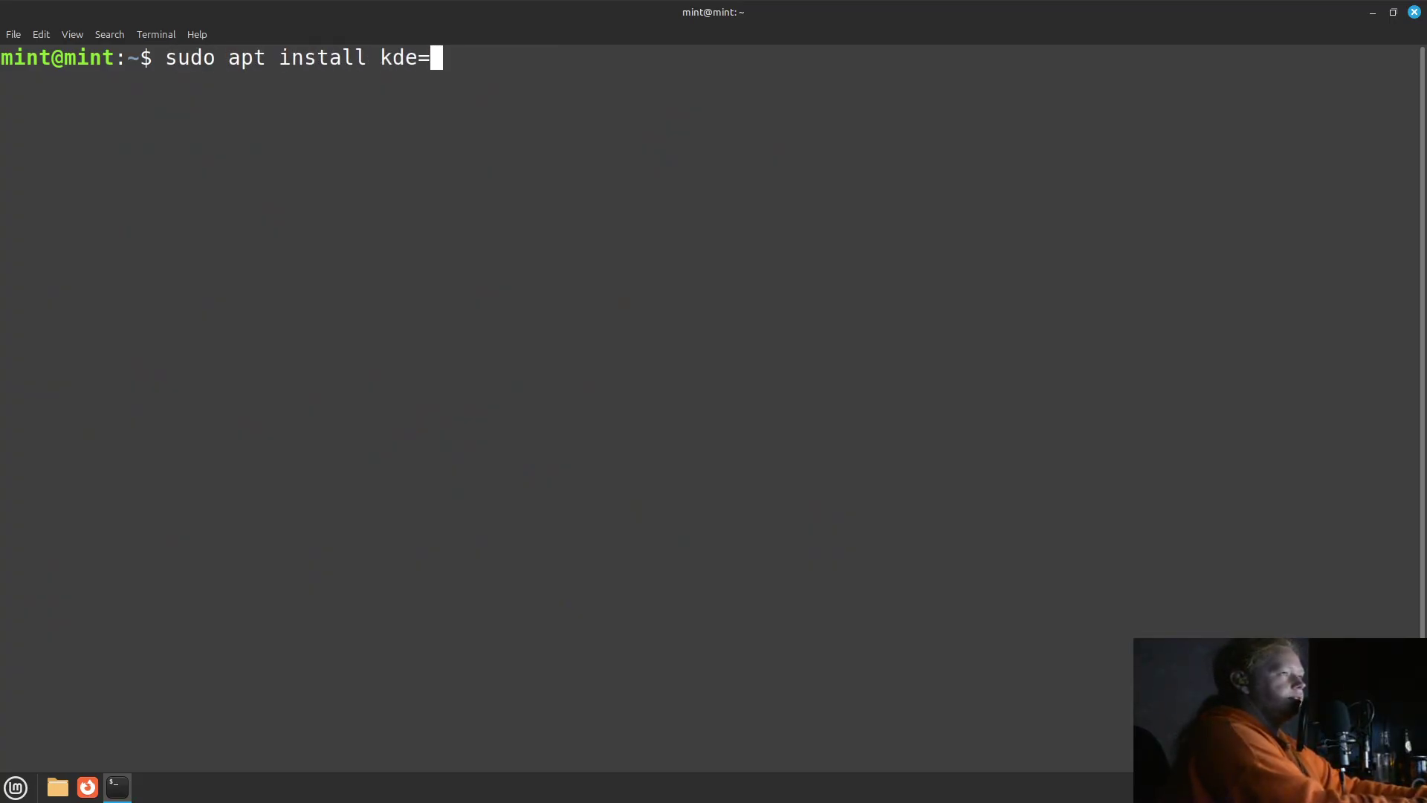
{"action": "key", "text": "BackSpace"}
{"action": "type", "text": "-sta"}
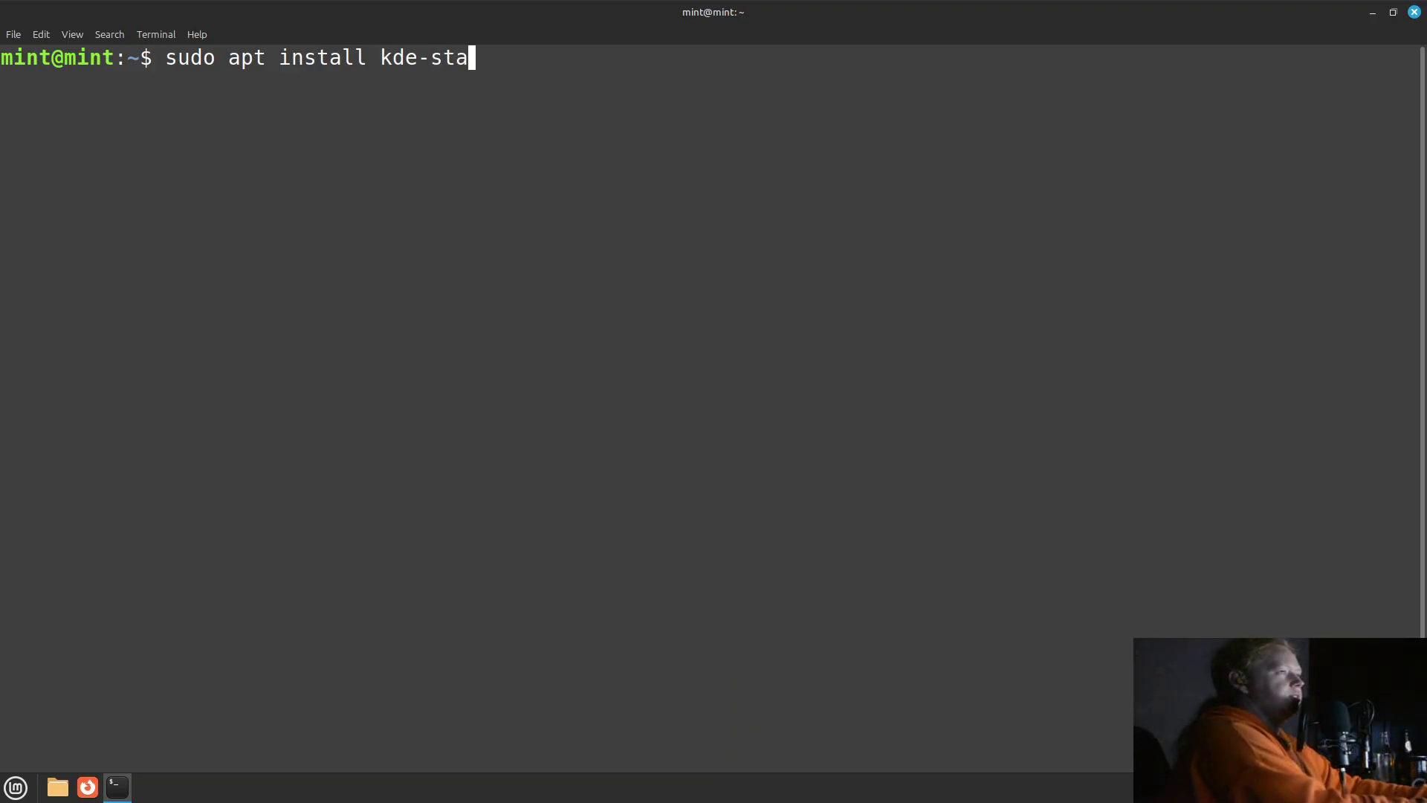
{"action": "type", "text": "ndard"}
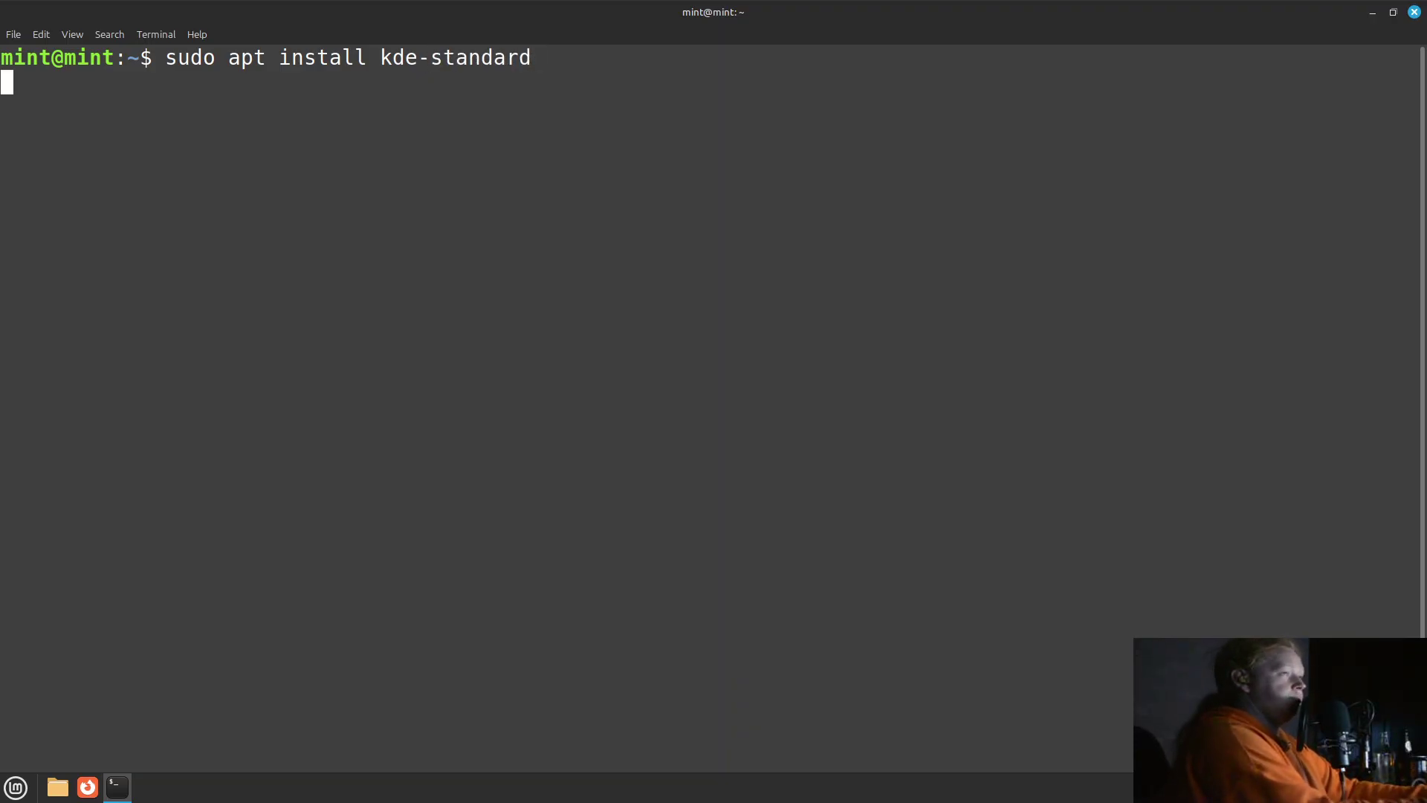
{"action": "type", "text": "y"}
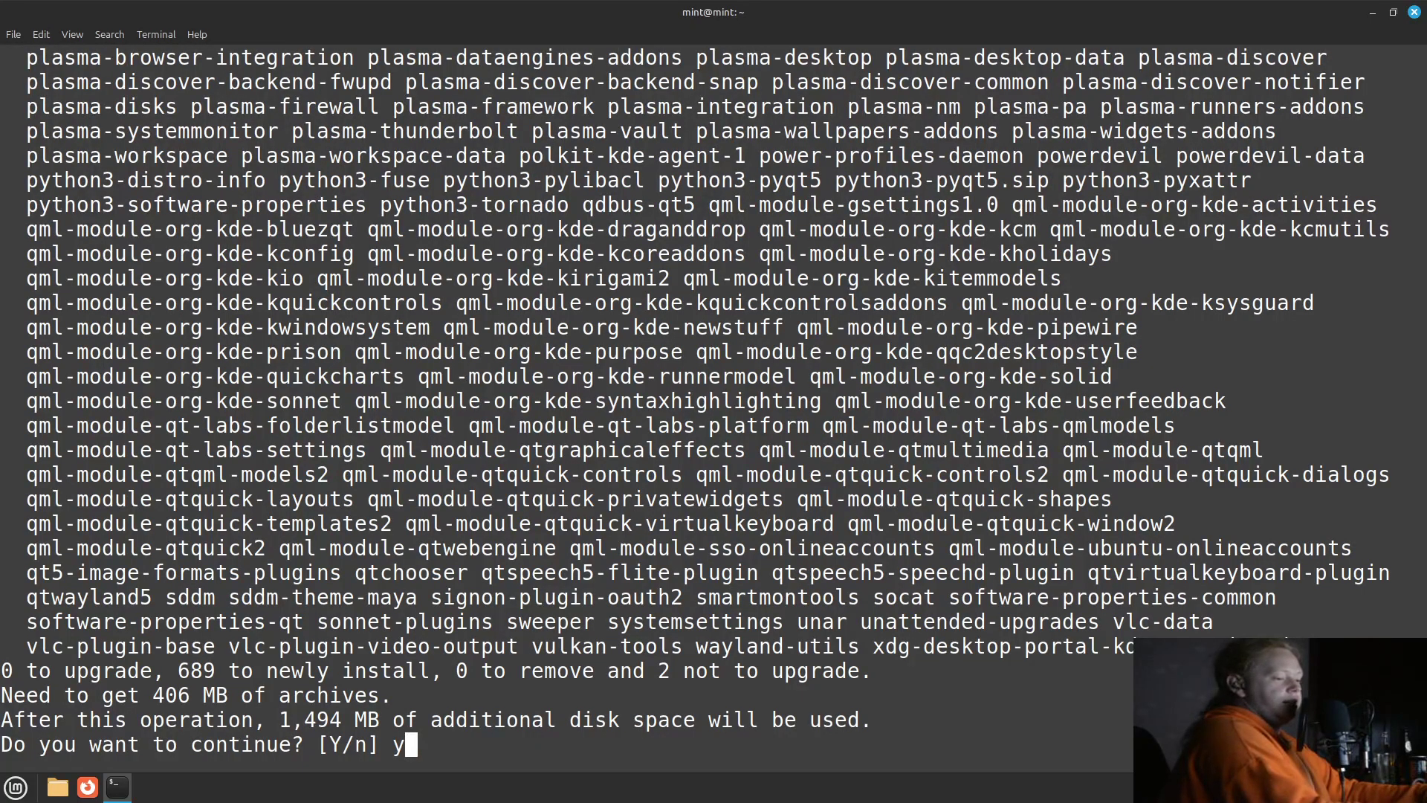
Confirm the kde-standard installation so its 689 packages download.
{"action": "key", "text": "Return"}
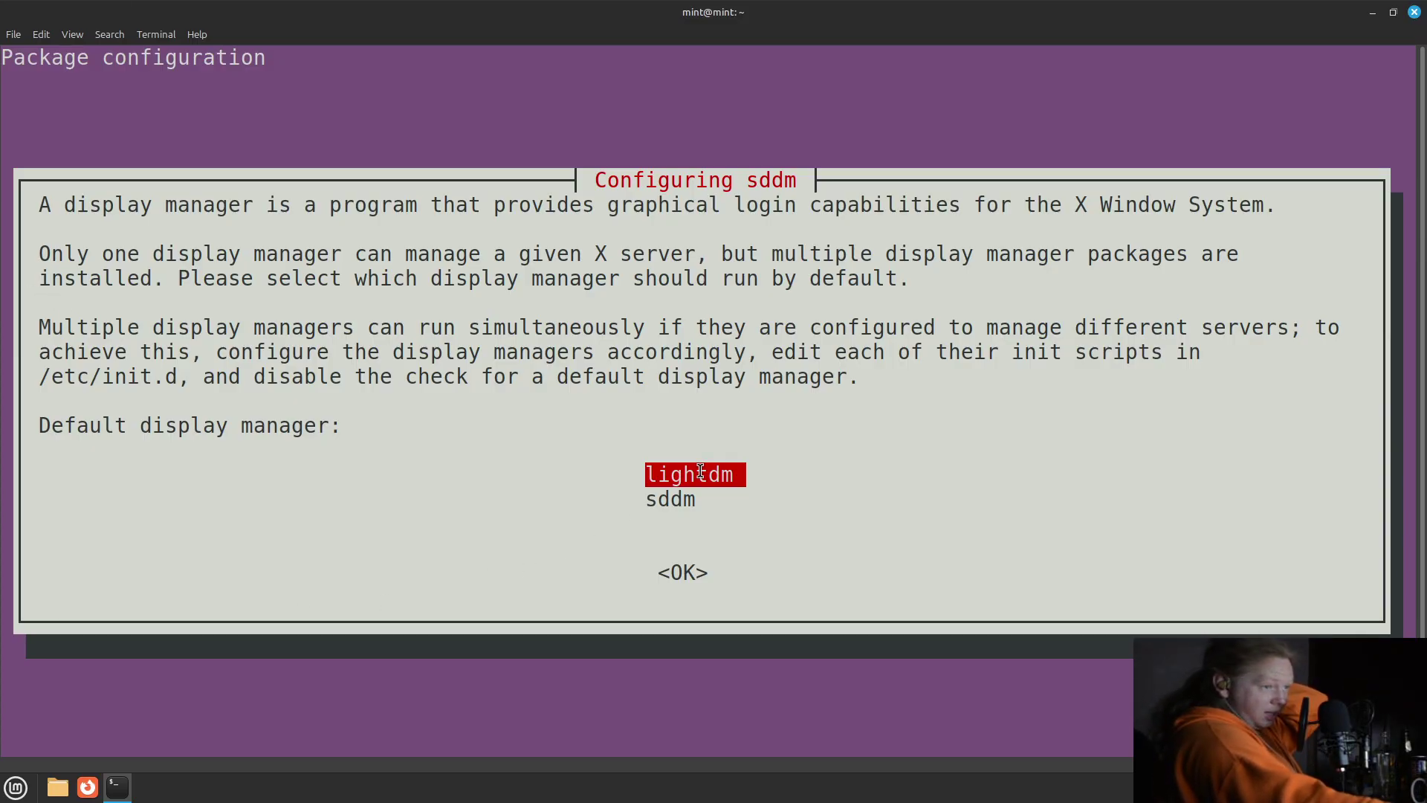
Select sddm as the default display manager and accept it.
{"action": "key", "text": "Down"}
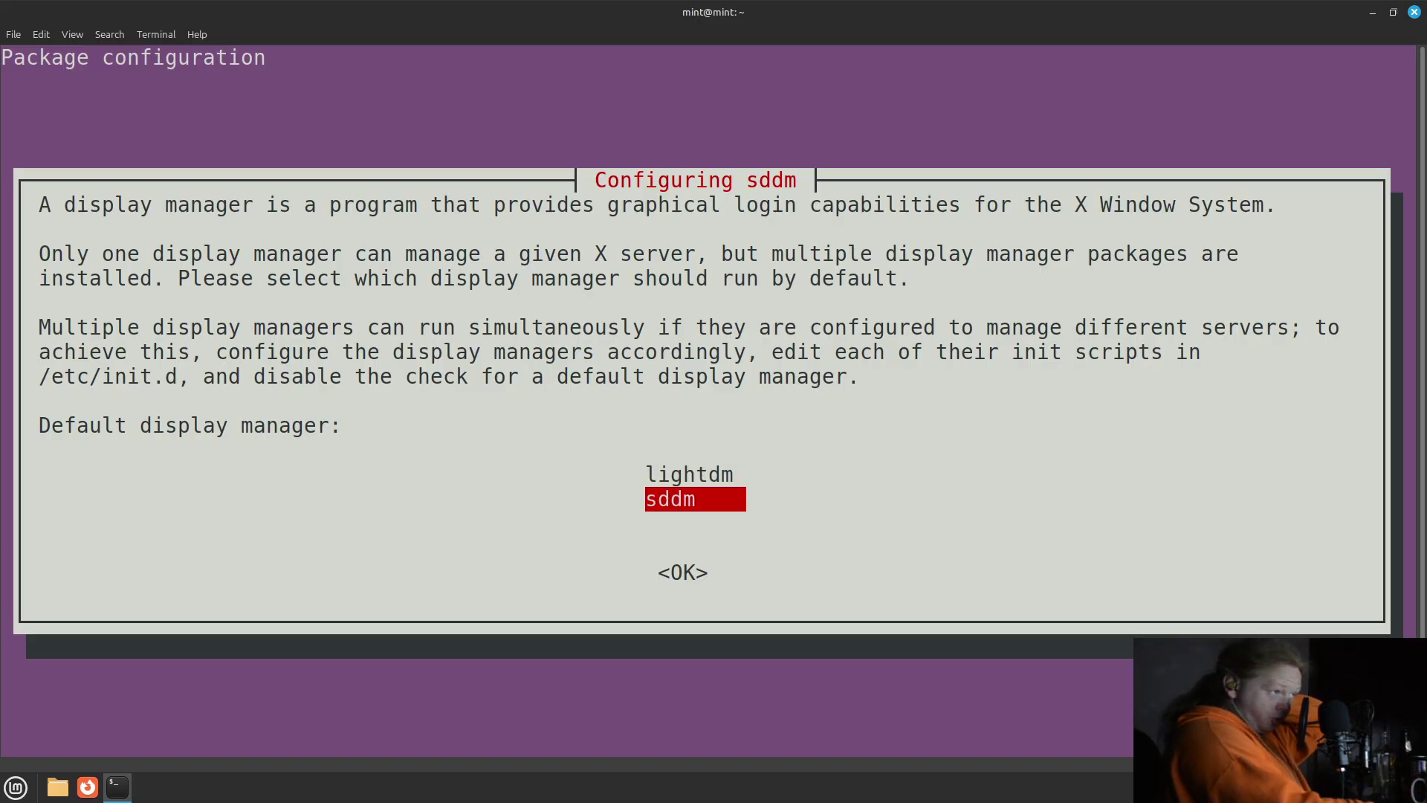
{"action": "key", "text": "Return"}
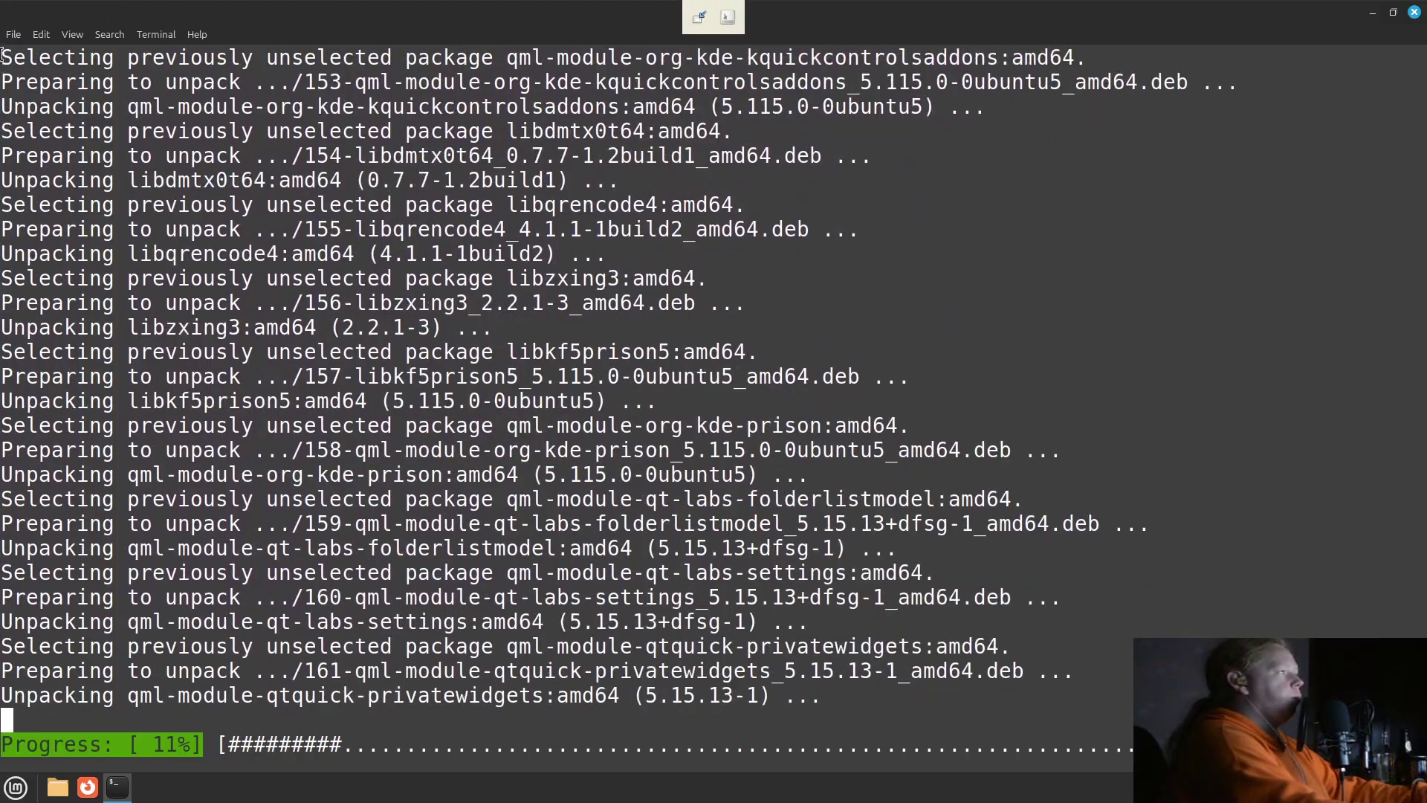
Open a second terminal tab and run top to monitor processes.
{"action": "left_click", "coordinate": [14, 34]}
{"action": "left_click", "coordinate": [27, 59]}
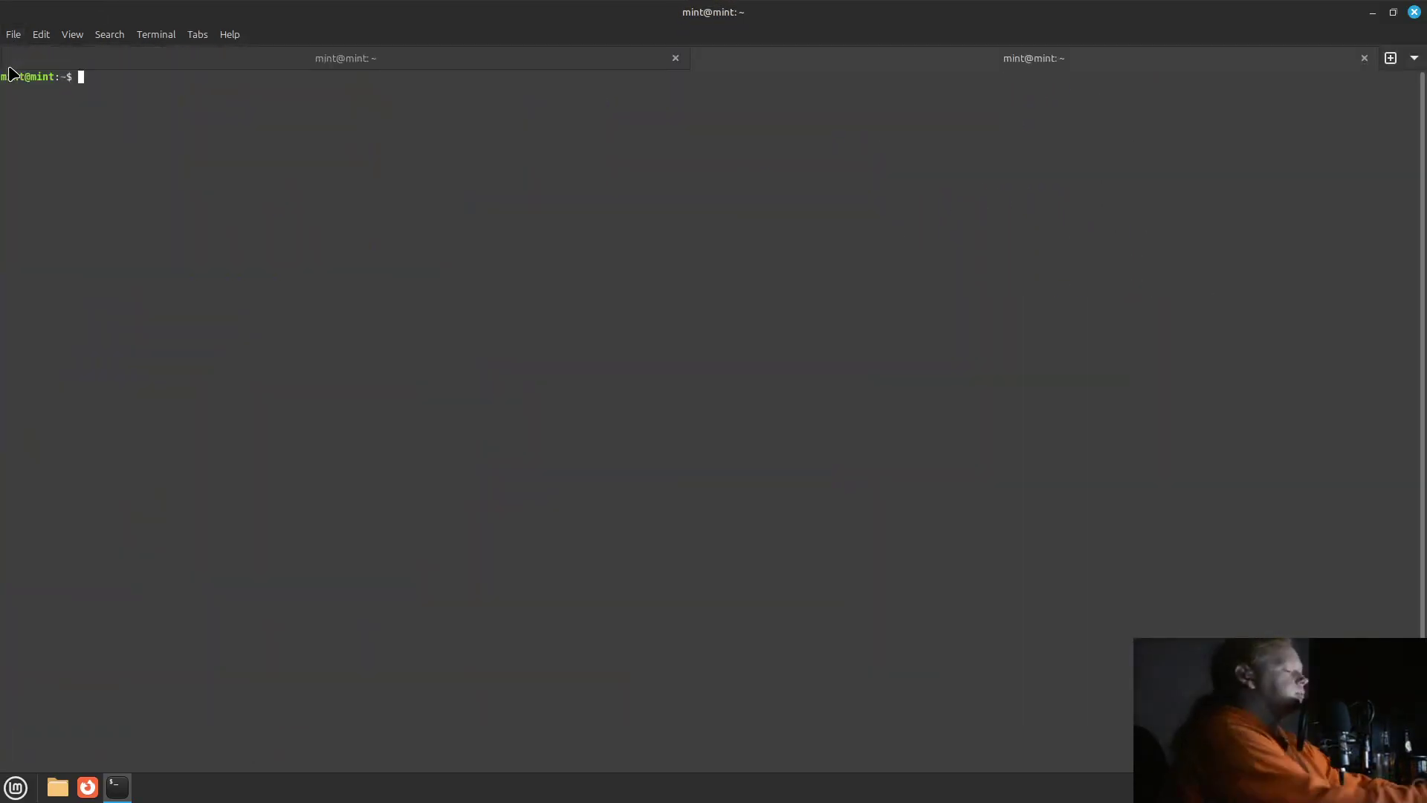
{"action": "type", "text": "top"}
{"action": "key", "text": "Return"}
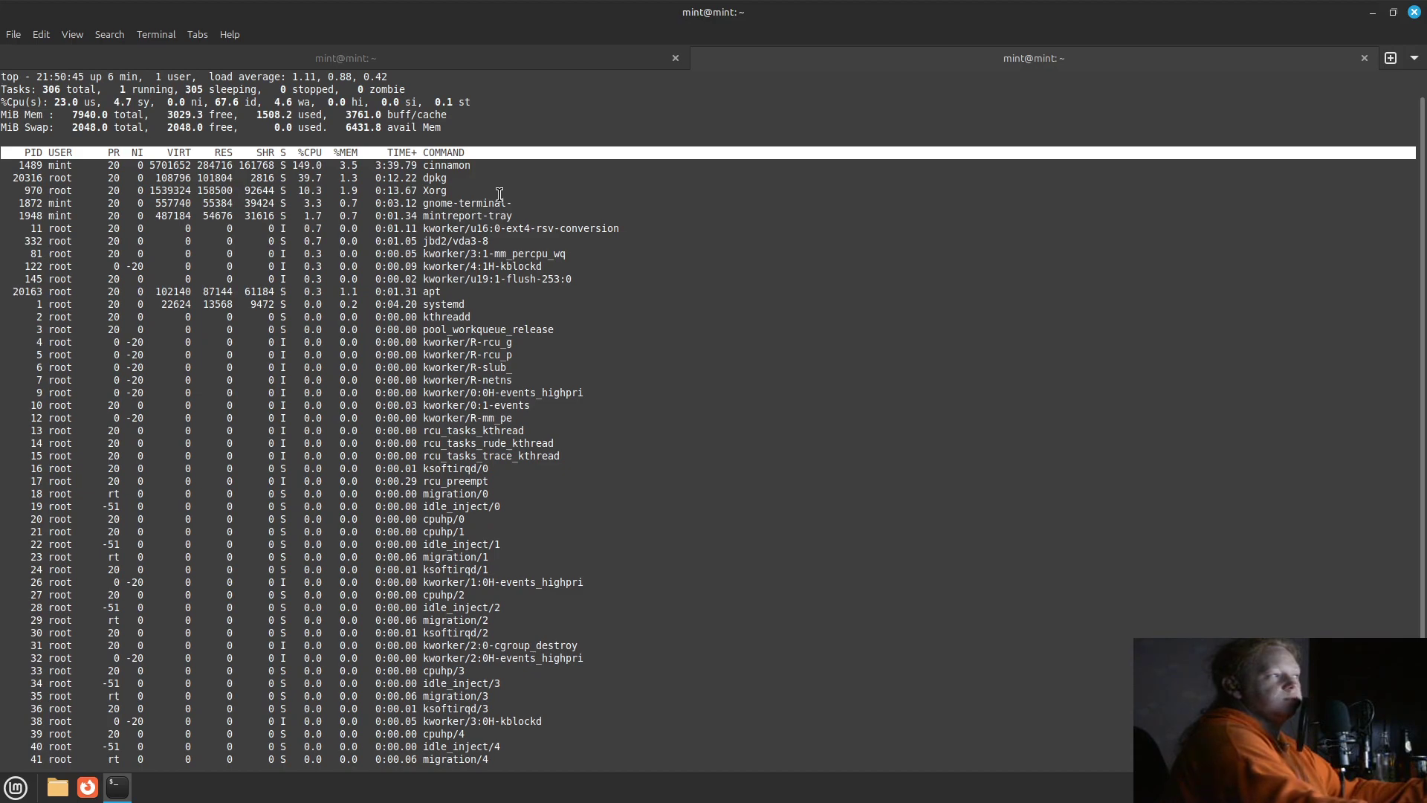
Return to the installation tab and scroll through the apt output.
{"action": "left_click", "coordinate": [320, 56]}
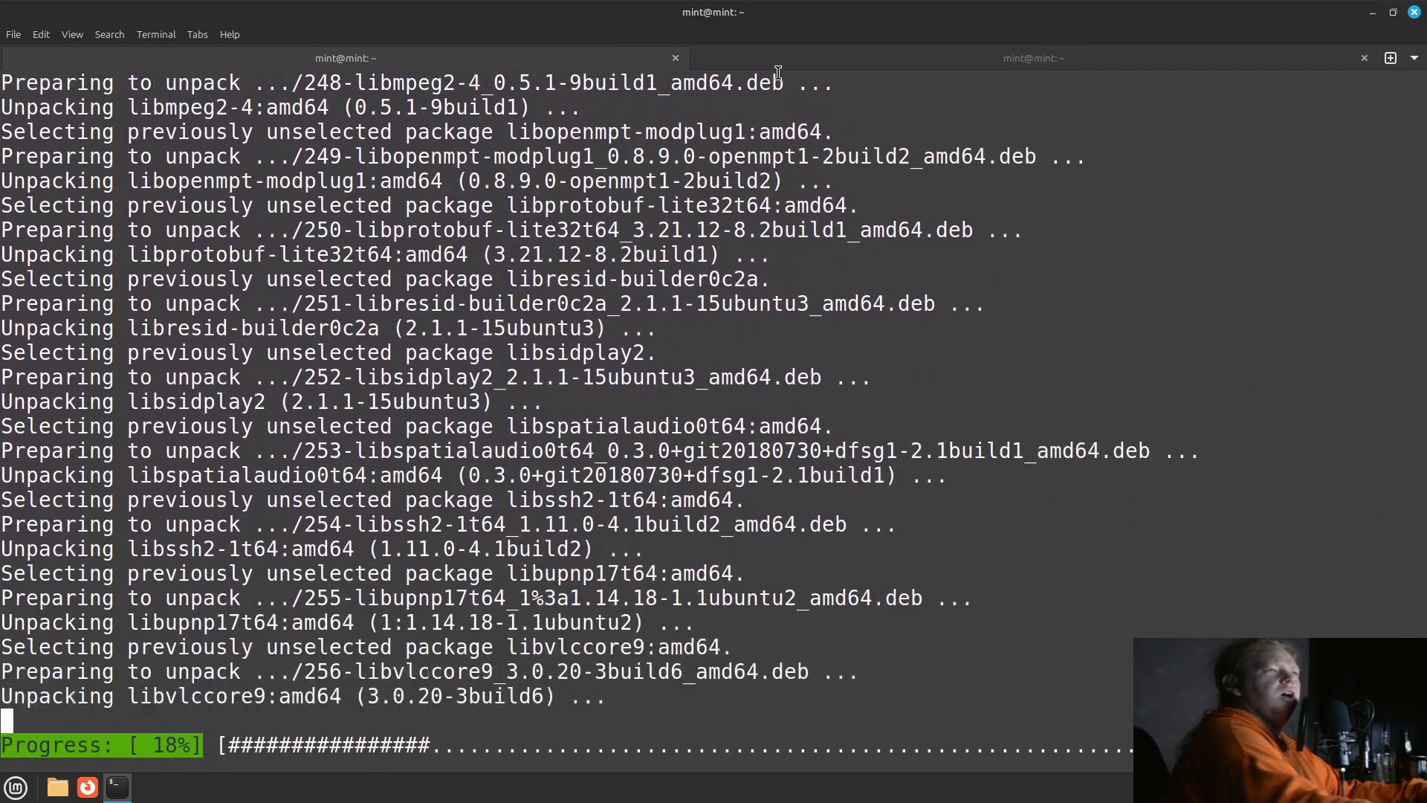
{"action": "key", "text": "ctrl+Page_Down"}
{"action": "left_click", "coordinate": [491, 56]}
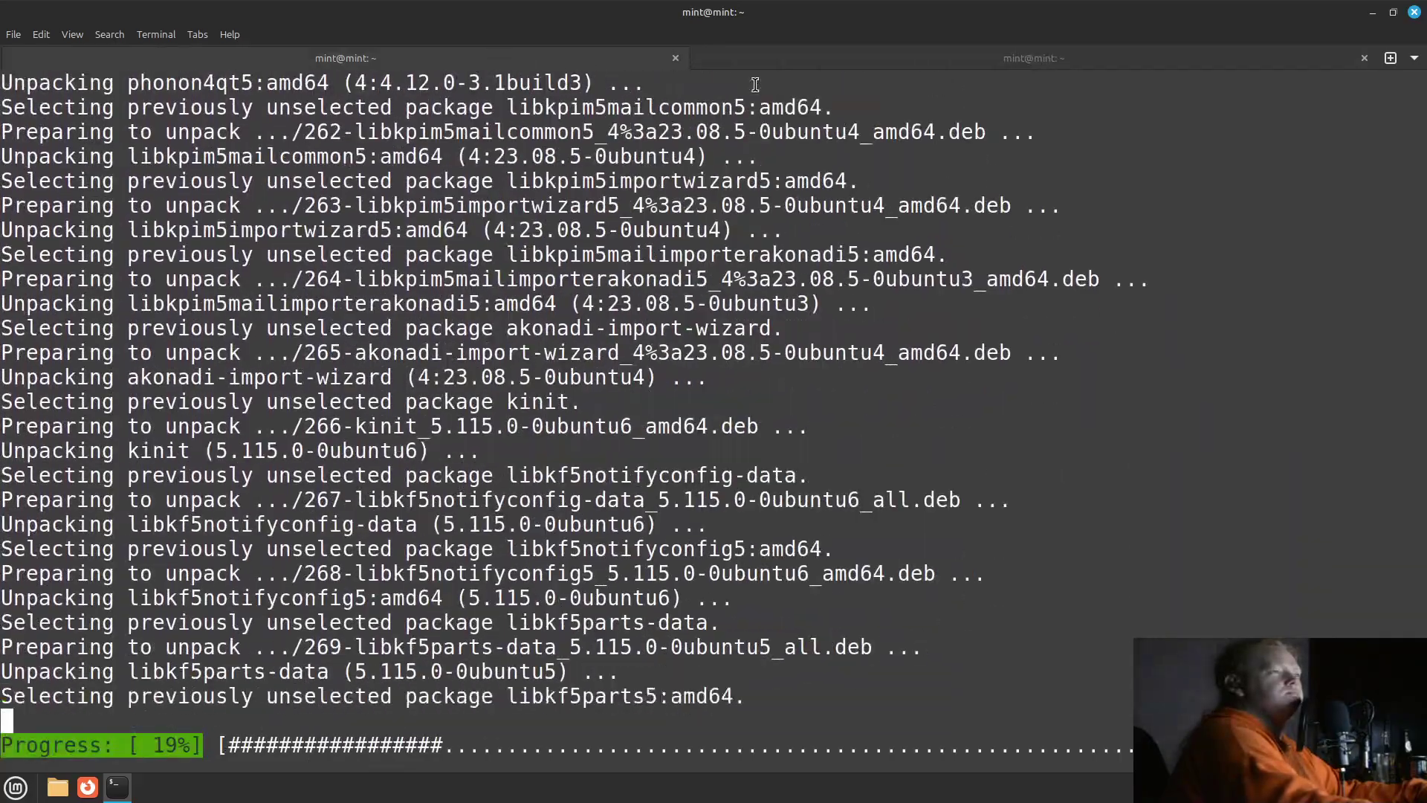
{"action": "scroll", "coordinate": [478, 416], "scroll_direction": "up", "scroll_amount": 10}
{"action": "scroll", "coordinate": [478, 416], "scroll_direction": "up", "scroll_amount": 5}
{"action": "scroll", "coordinate": [461, 435], "scroll_direction": "down", "scroll_amount": 8}
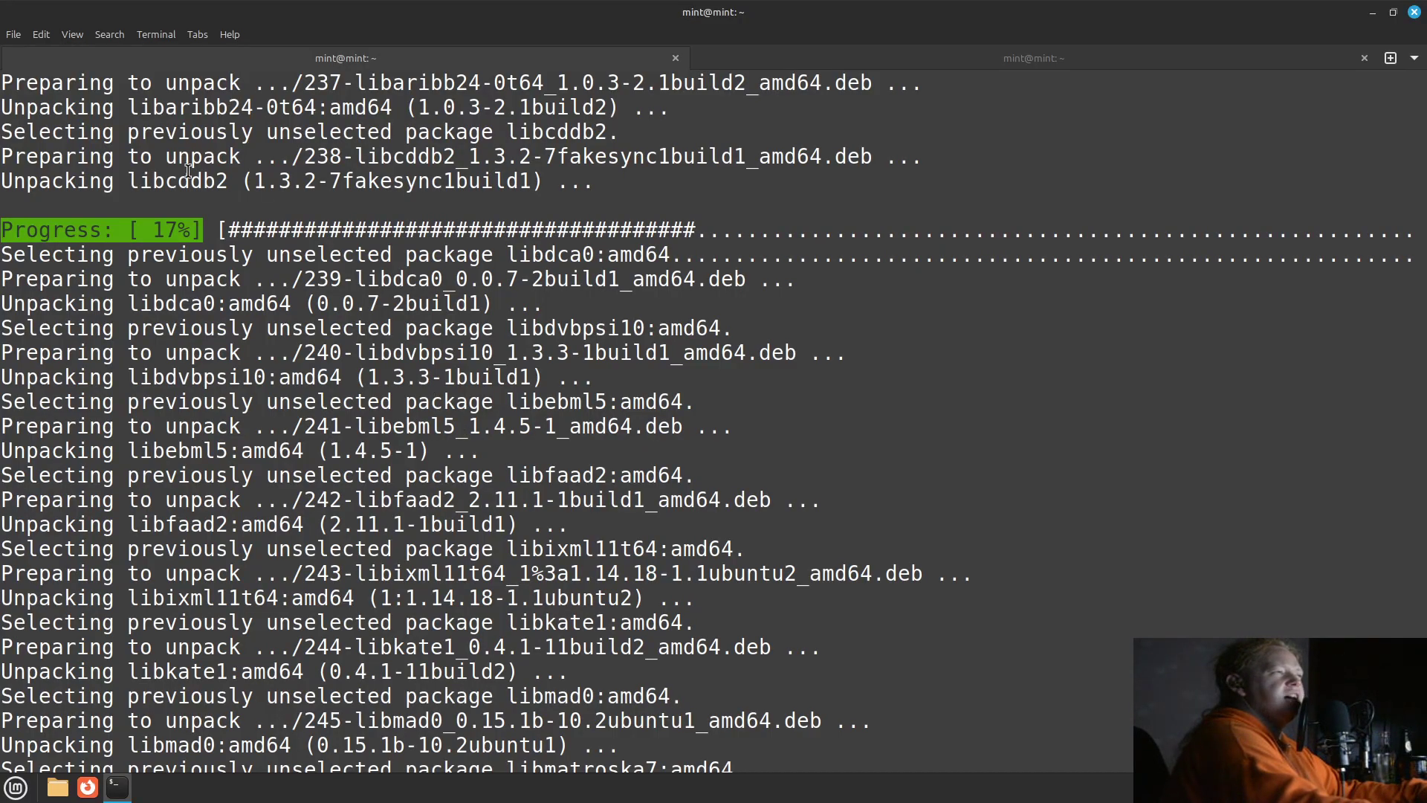
{"action": "scroll", "coordinate": [192, 222], "scroll_direction": "down", "scroll_amount": 20}
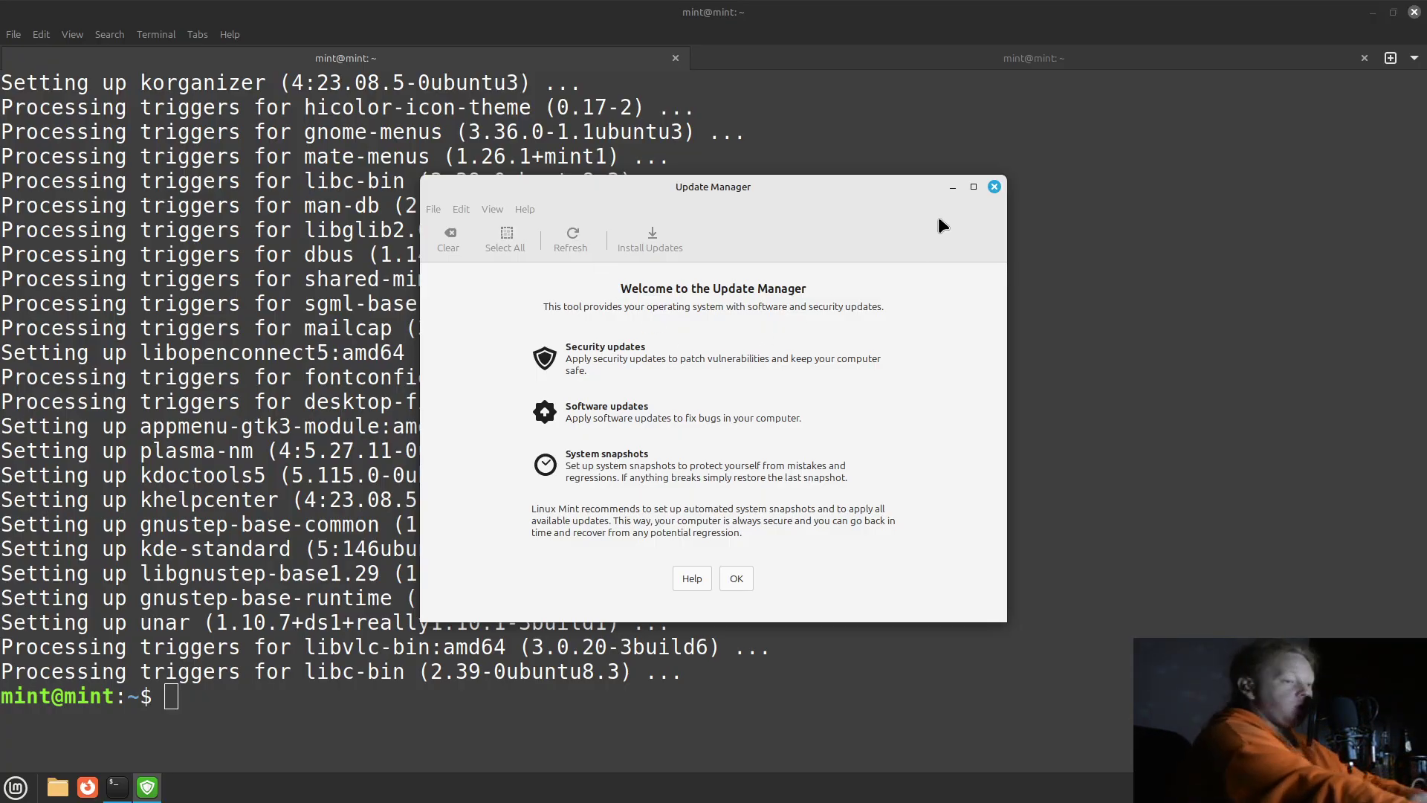
Dismiss the Update Manager welcome screen with OK and close the window.
{"action": "left_click", "coordinate": [737, 579]}
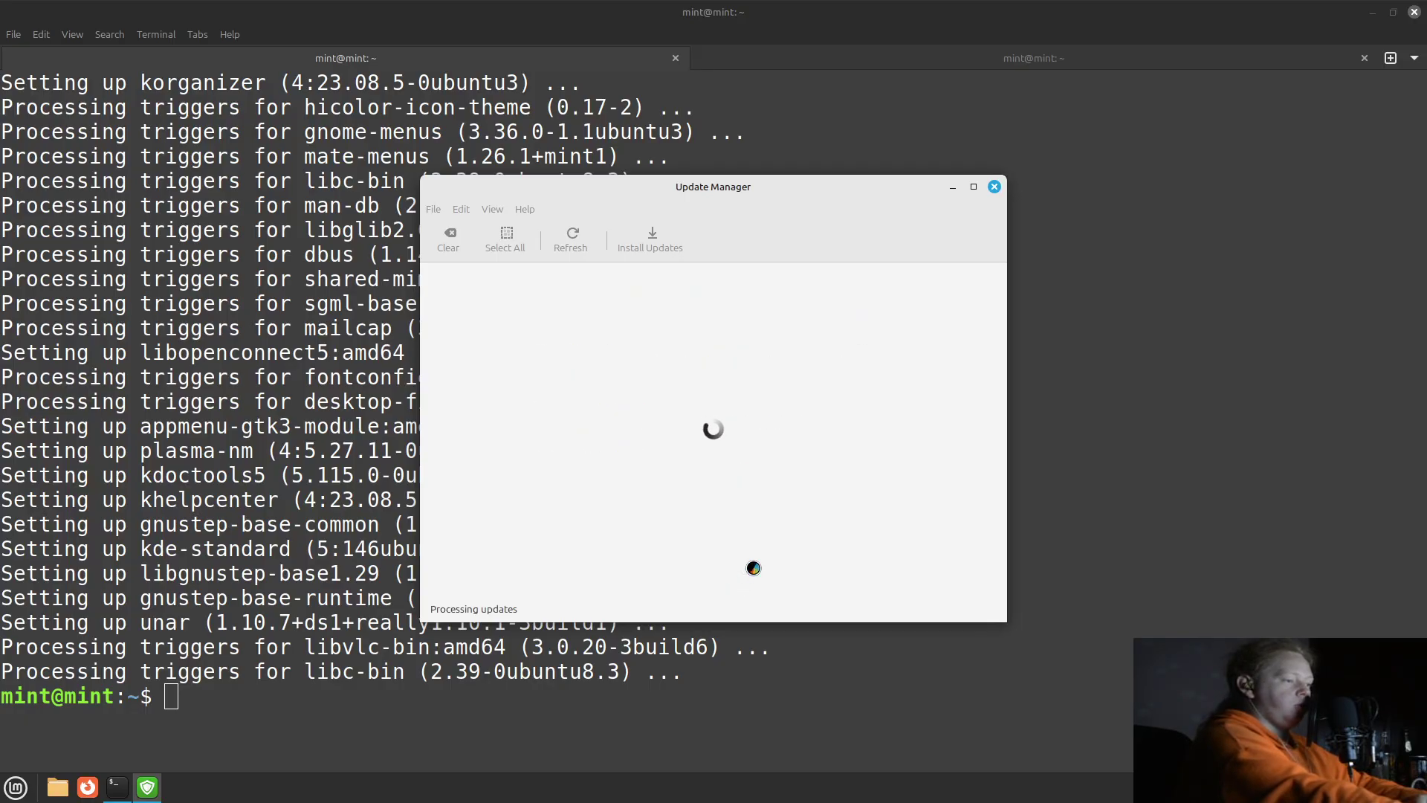
{"action": "left_click", "coordinate": [994, 187]}
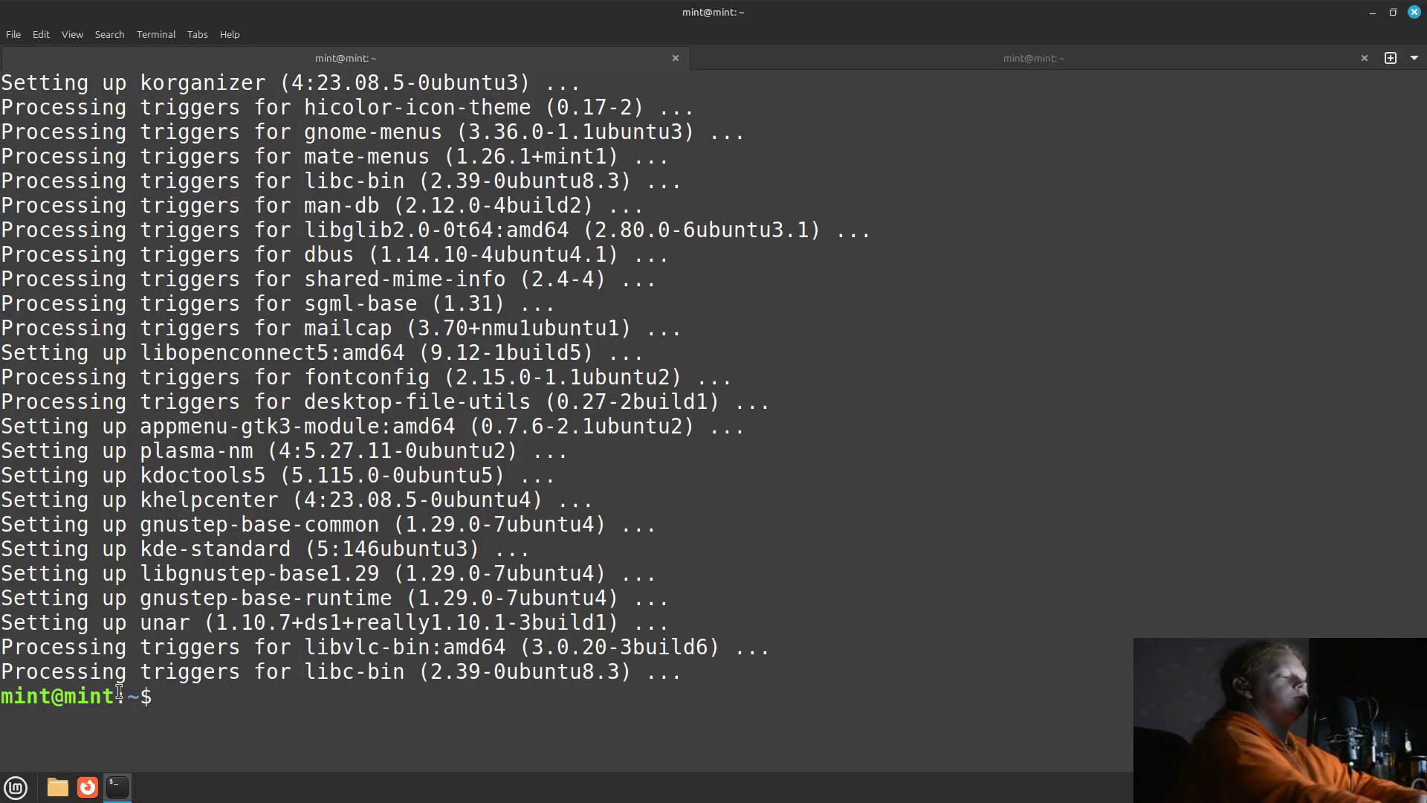
Log out of the Mint session via the menu's Logout icon and confirm Log Out.
{"action": "left_click", "coordinate": [16, 788]}
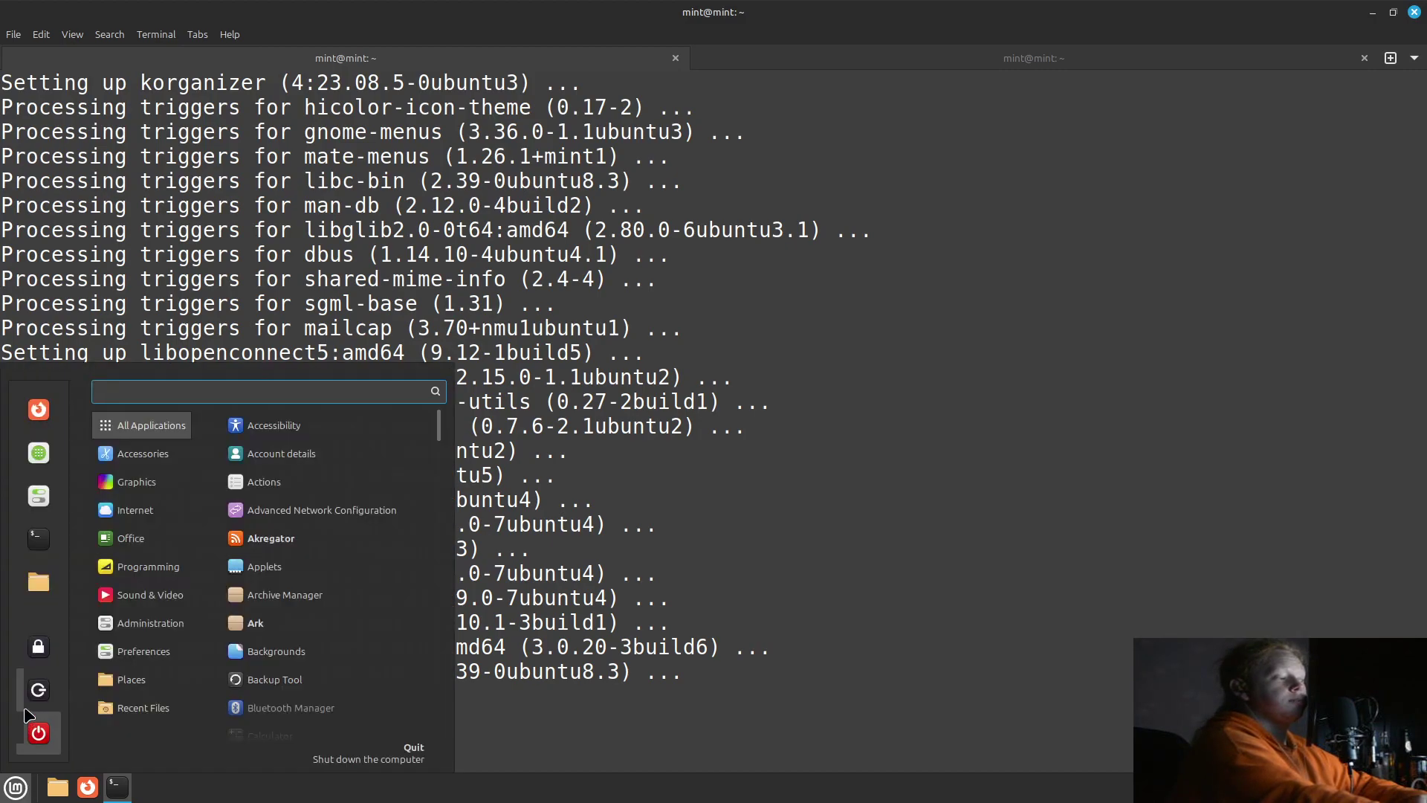
{"action": "left_click", "coordinate": [39, 689]}
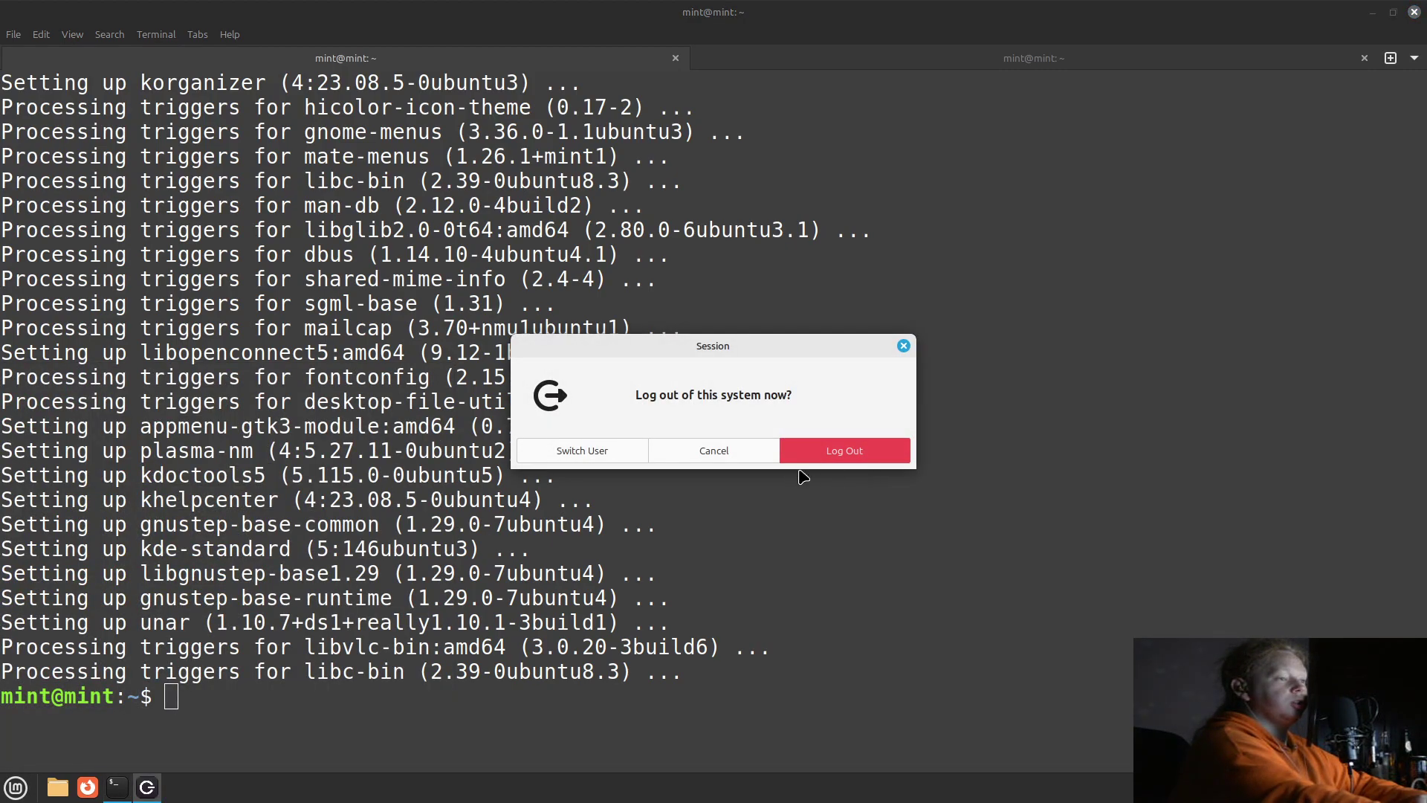
{"action": "left_click", "coordinate": [813, 457]}
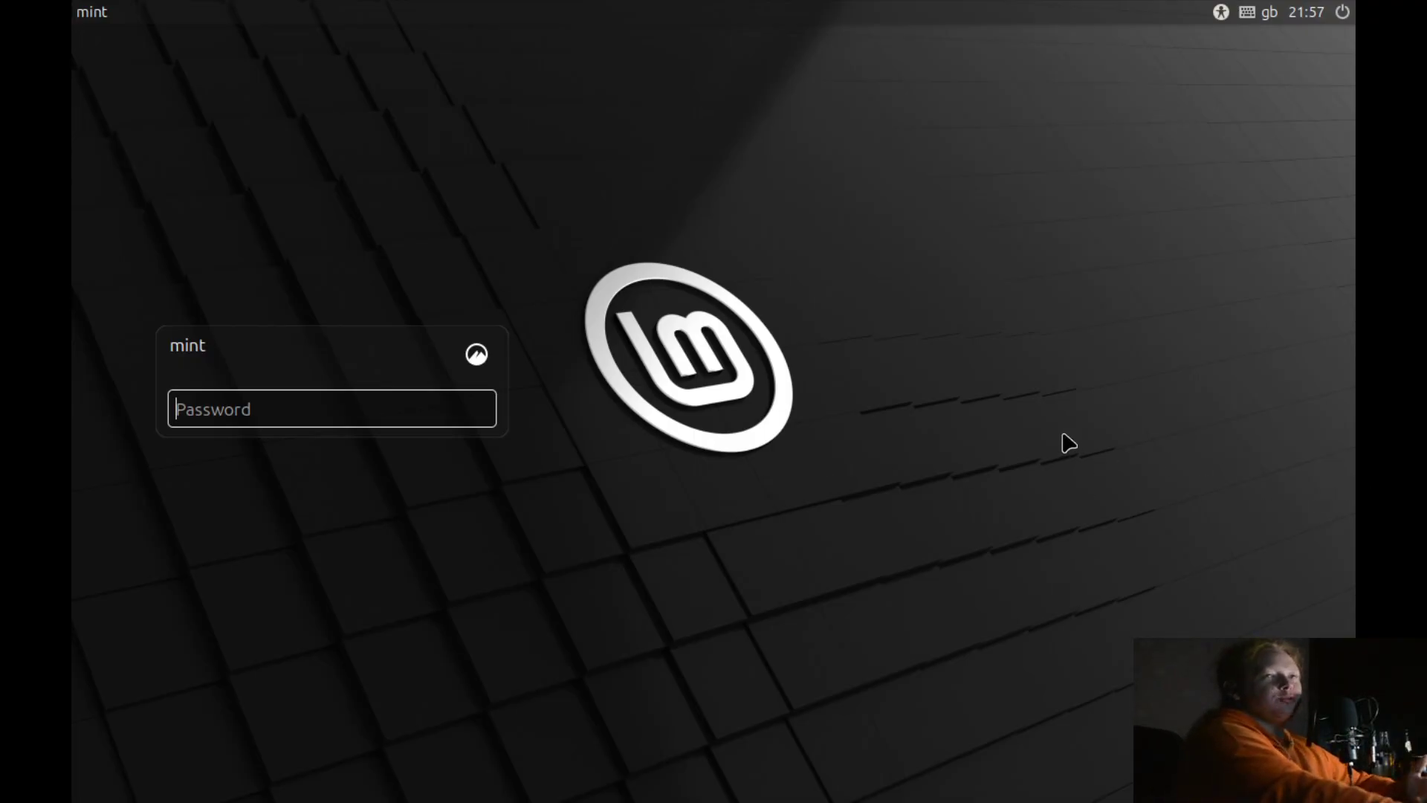
Choose Plasma (X11) as the desktop session on the login screen.
{"action": "left_click", "coordinate": [477, 355]}
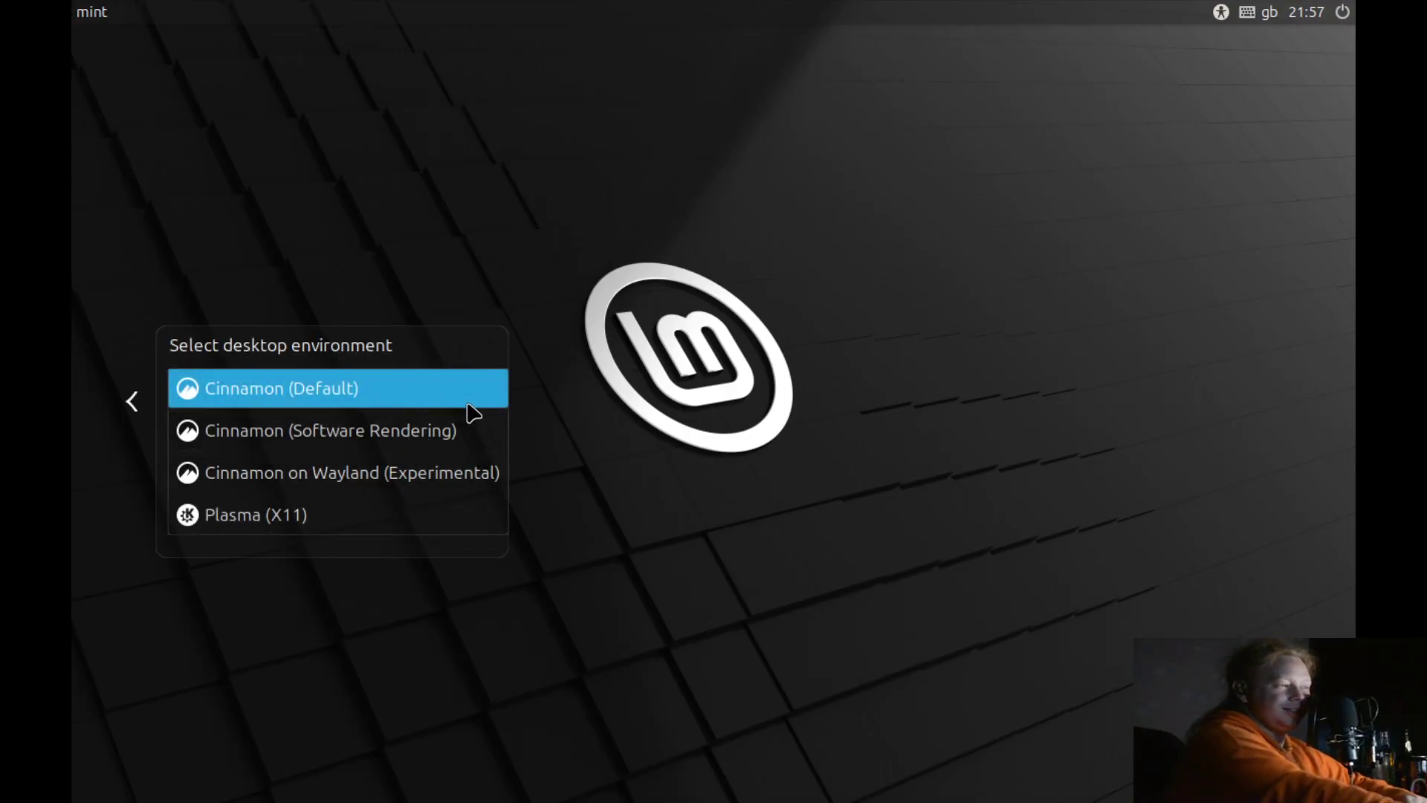
{"action": "left_click", "coordinate": [443, 524]}
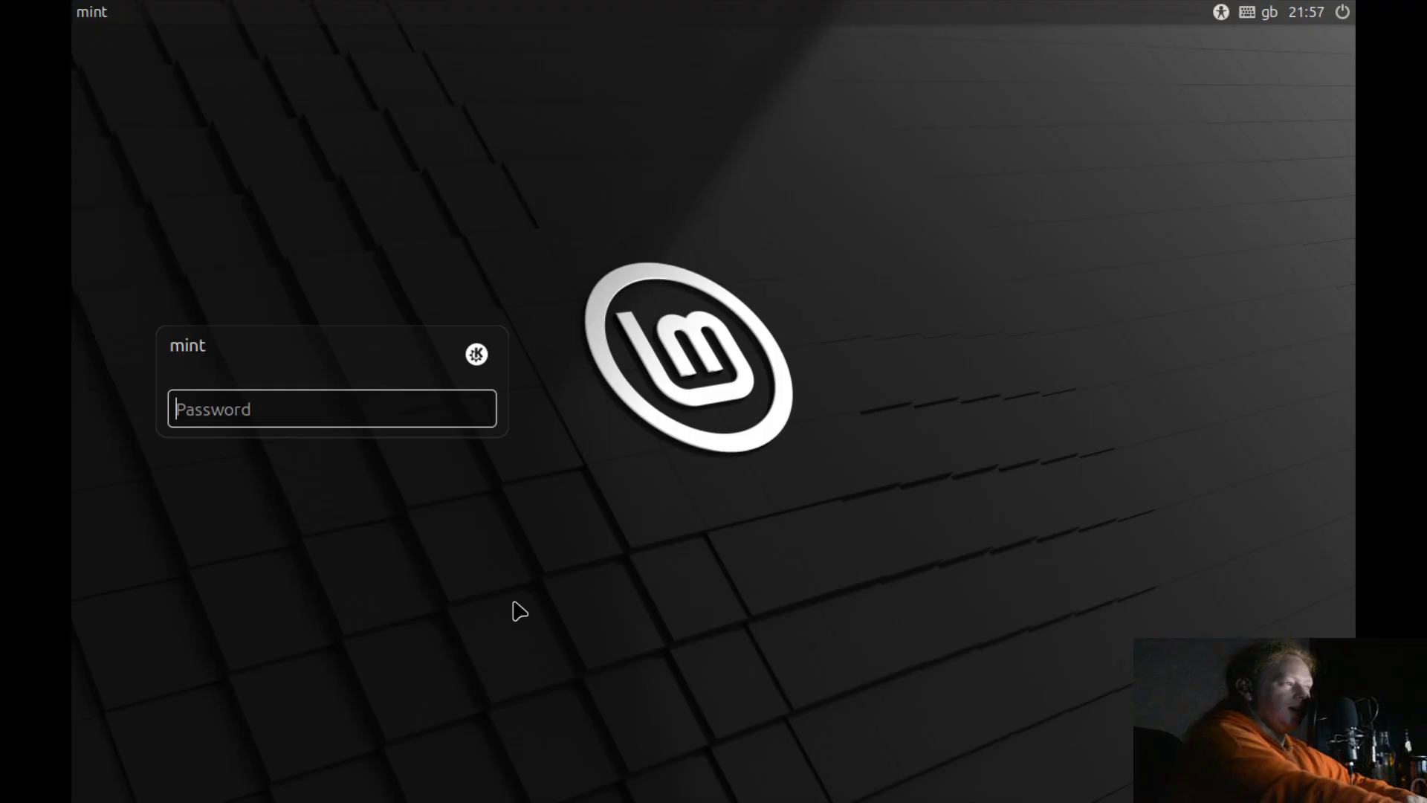